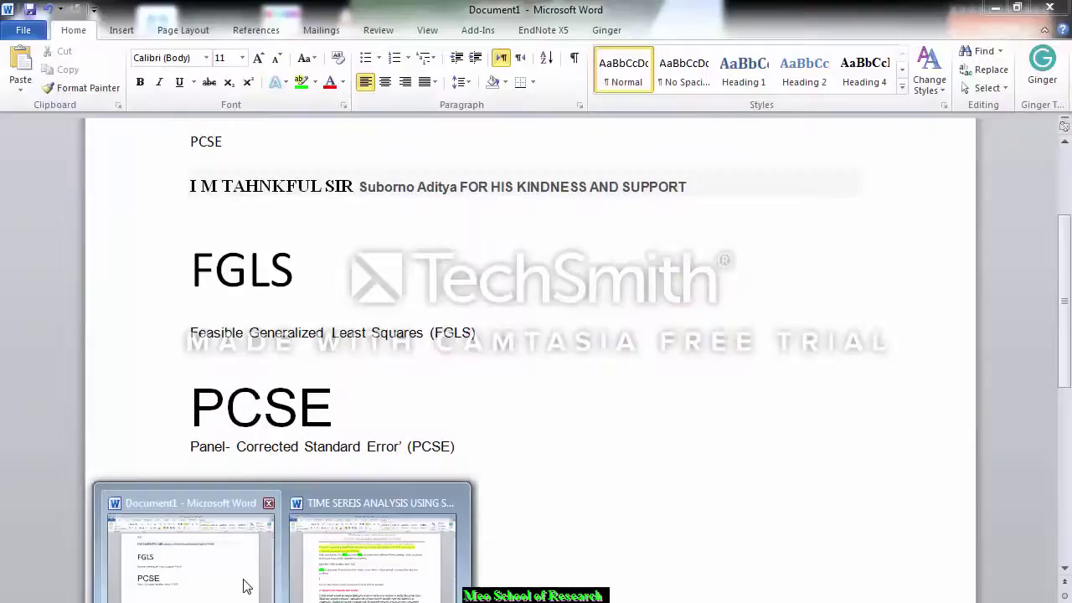
- Review the FGLS and PCSE headings, their definitions and the help xtgls and help pcse notes in Document1
{"action": "left_click", "coordinate": [247, 581]}
{"action": "left_click", "coordinate": [308, 286]}
{"action": "left_click_drag", "start_coordinate": [304, 270], "coordinate": [178, 281]}
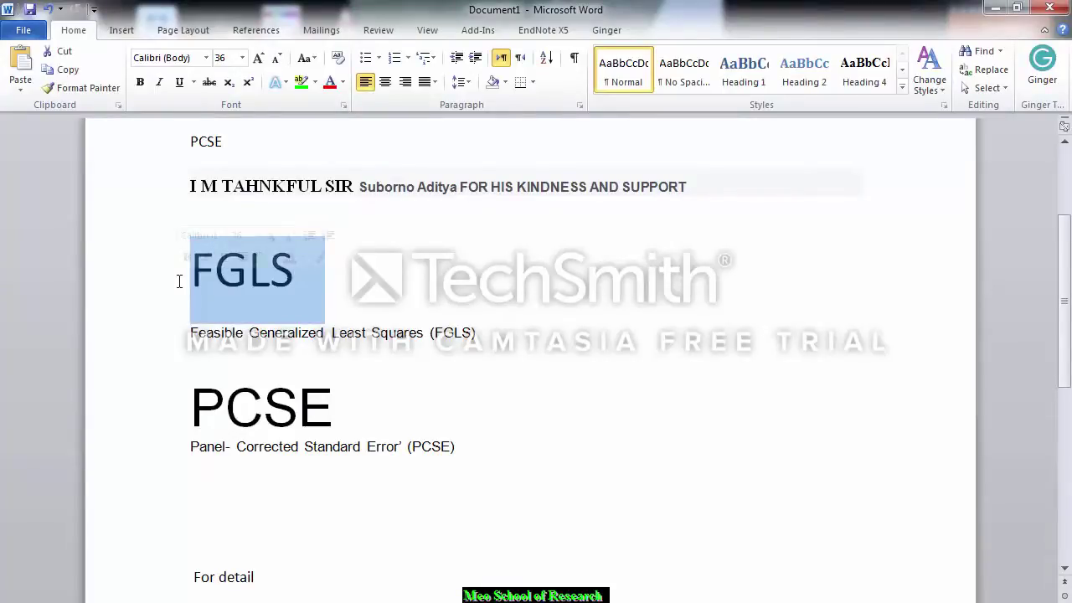
{"action": "left_click_drag", "start_coordinate": [337, 399], "coordinate": [172, 411]}
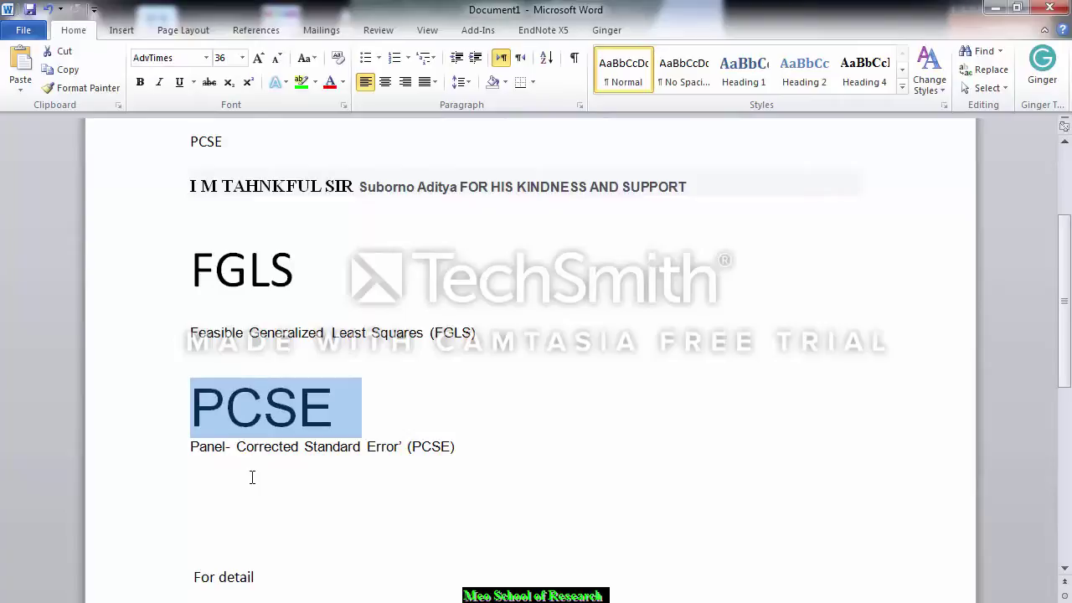
{"action": "left_click_drag", "start_coordinate": [1067, 259], "coordinate": [1068, 263]}
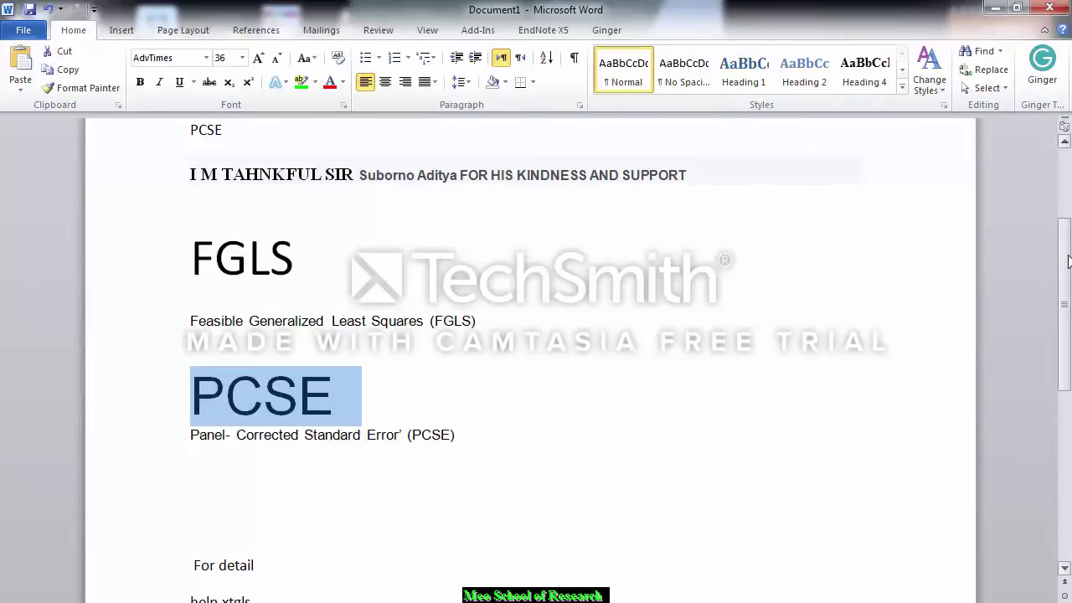
{"action": "left_click_drag", "start_coordinate": [1068, 262], "coordinate": [1067, 261]}
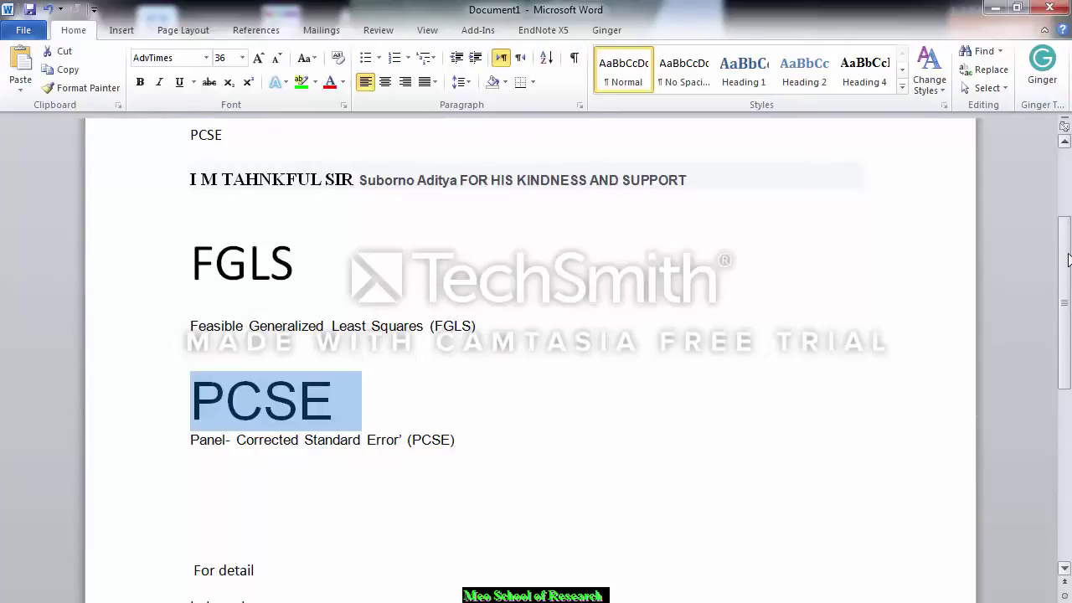
{"action": "left_click_drag", "start_coordinate": [1067, 260], "coordinate": [1065, 213]}
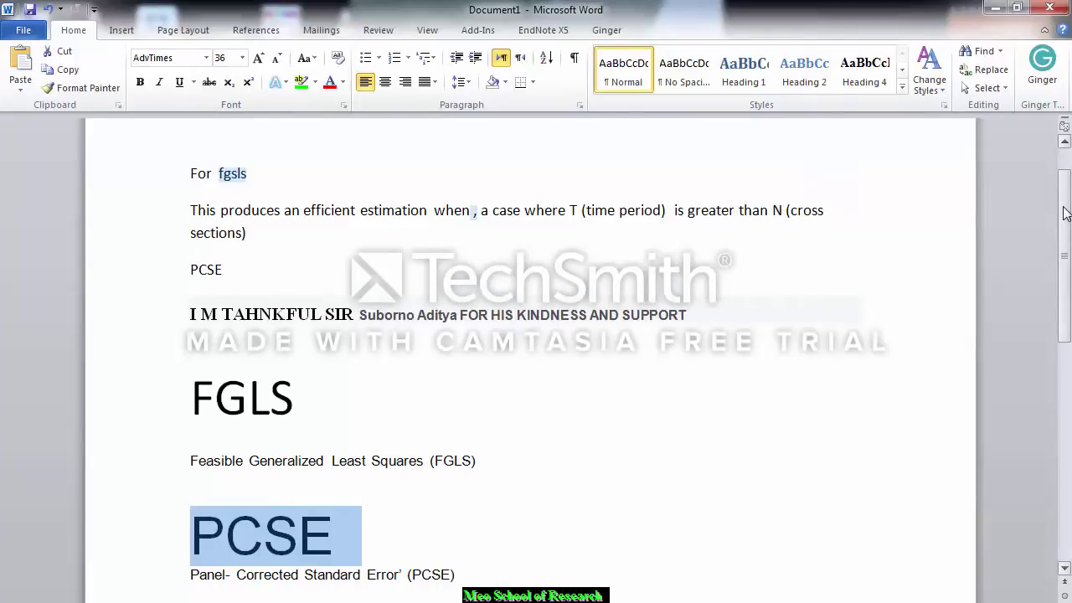
{"action": "left_click_drag", "start_coordinate": [1065, 213], "coordinate": [1051, 320]}
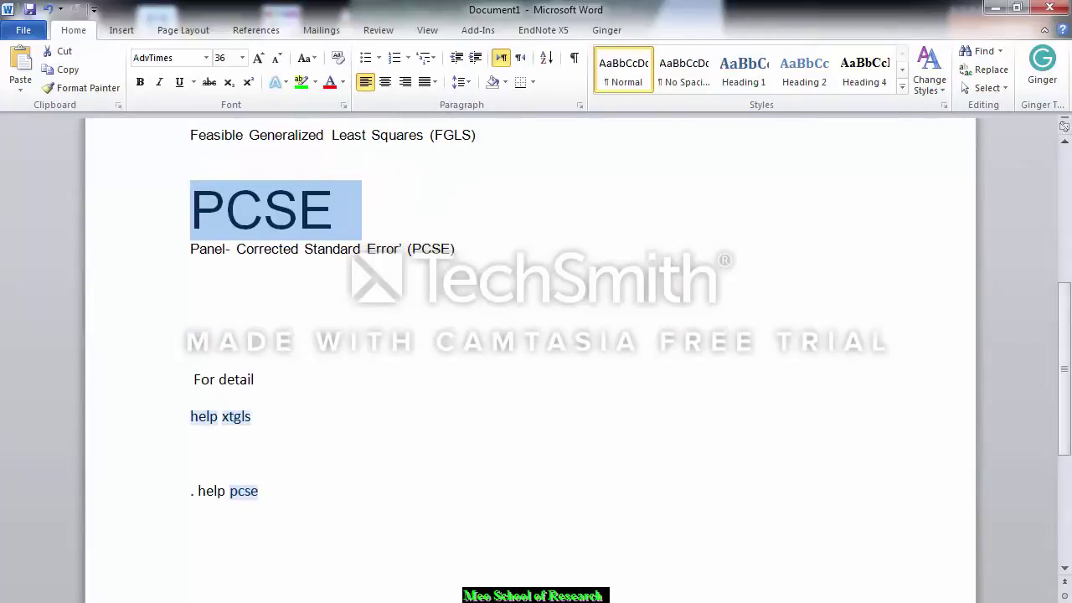
- Switch to fgls and psec.pdf in Adobe Reader and examine its title and the FGLS passage on page 4
{"action": "mouse_move", "coordinate": [385, 602]}
{"action": "mouse_move", "coordinate": [334, 602]}
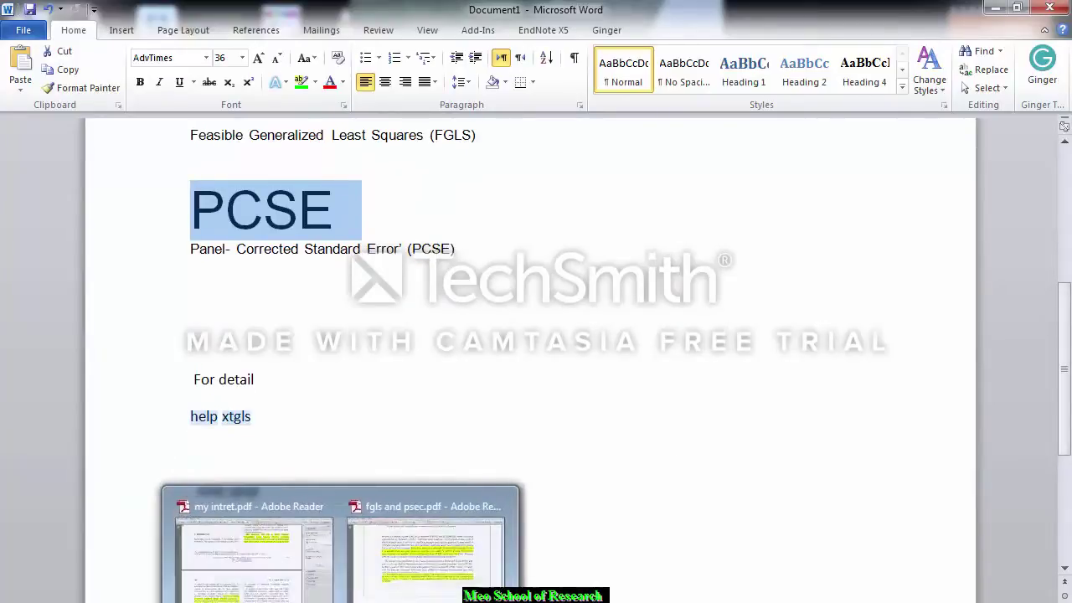
{"action": "left_click", "coordinate": [428, 559]}
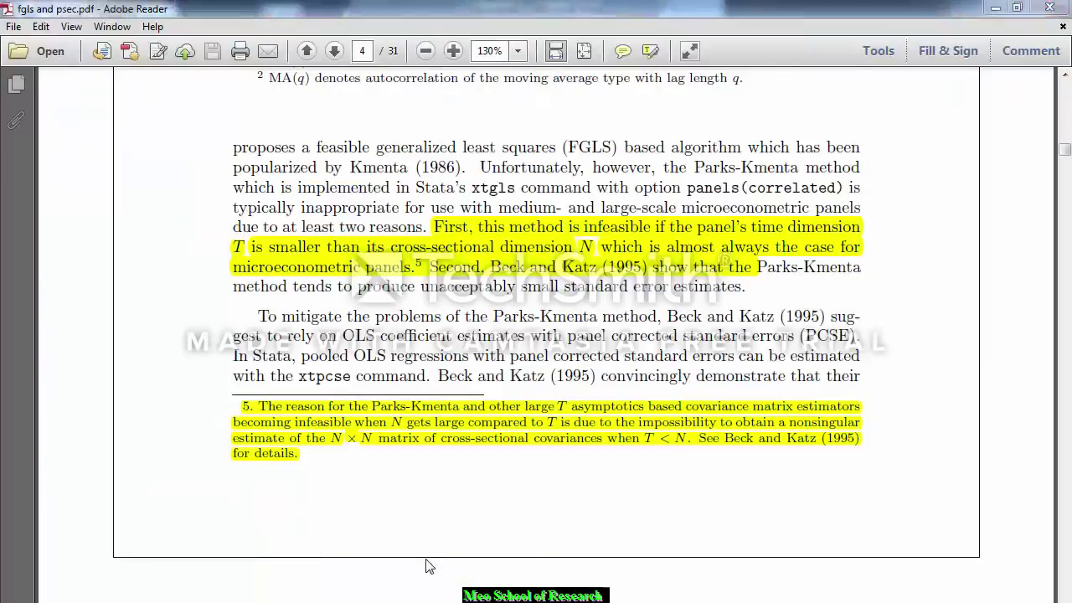
{"action": "left_click_drag", "start_coordinate": [1062, 161], "coordinate": [1065, 52]}
{"action": "left_click_drag", "start_coordinate": [767, 331], "coordinate": [266, 277]}
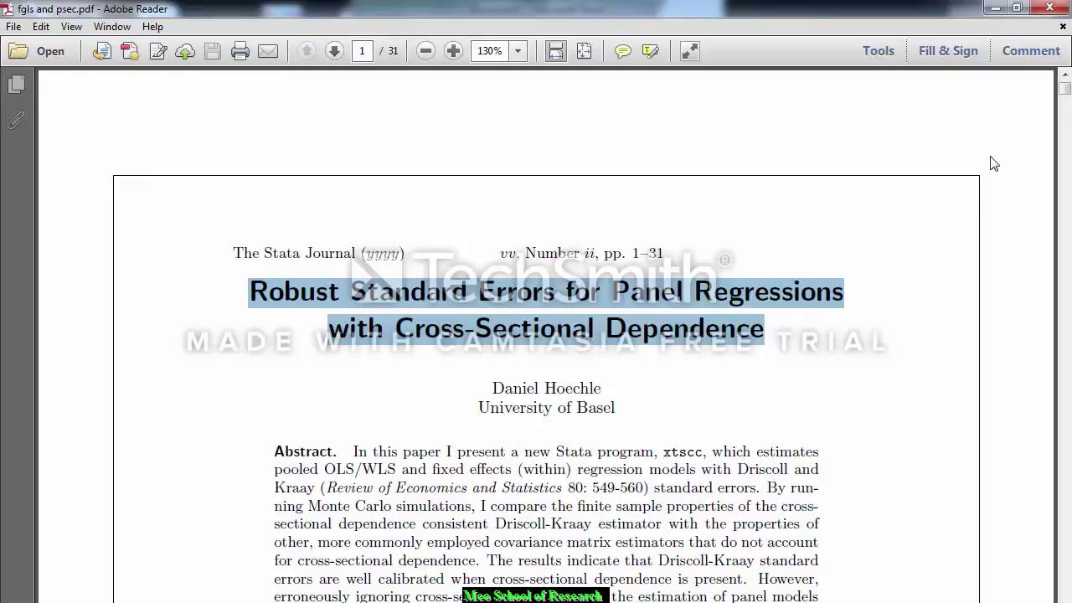
{"action": "left_click_drag", "start_coordinate": [1064, 88], "coordinate": [1056, 159]}
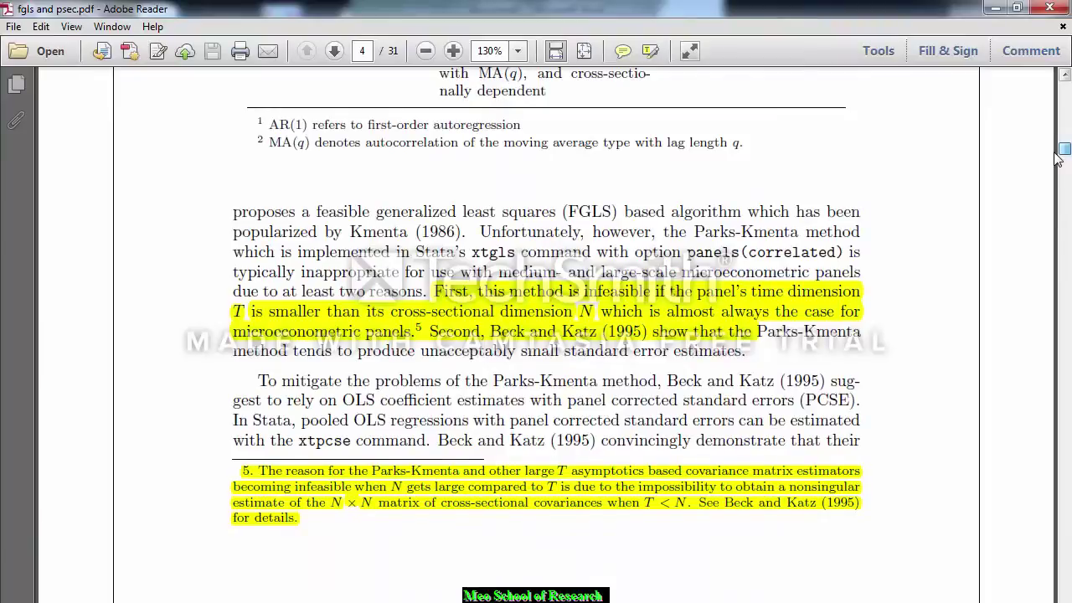
{"action": "scroll", "coordinate": [1057, 160], "scroll_direction": "up", "scroll_amount": 3}
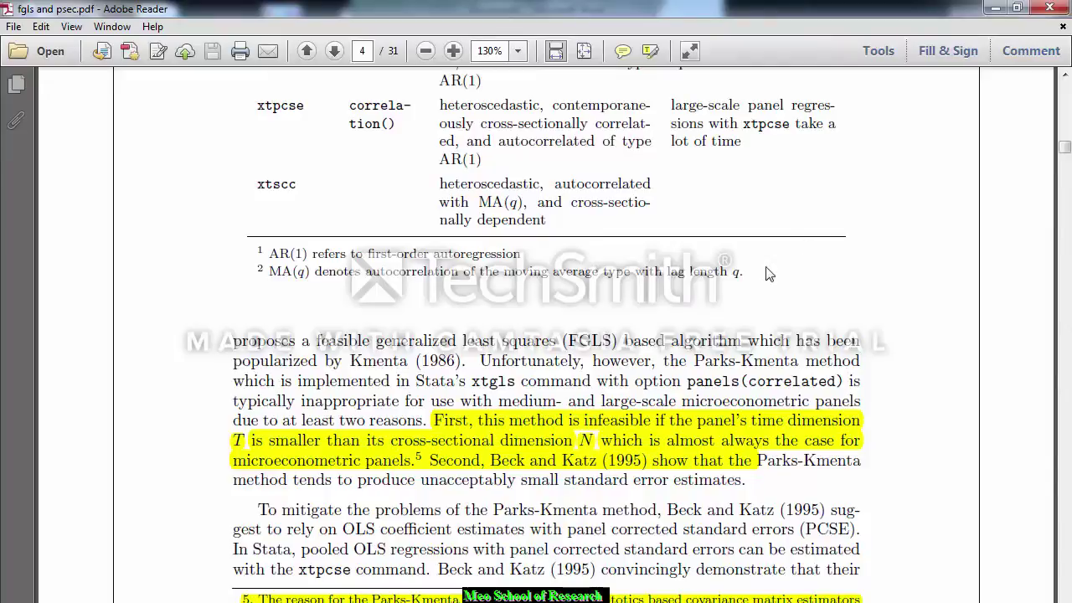
{"action": "mouse_move", "coordinate": [611, 340]}
{"action": "left_mouse_down"}
{"action": "mouse_move", "coordinate": [567, 339]}
{"action": "mouse_move", "coordinate": [611, 338]}
{"action": "left_mouse_up"}
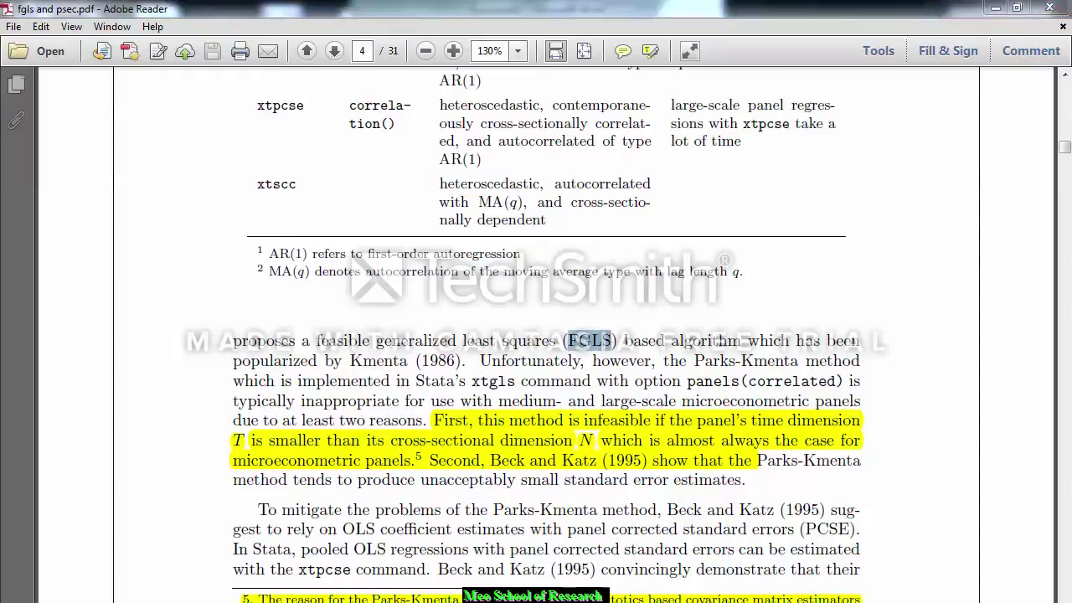
- Return to the opening notes of Document1 in Word and change the Windows color scheme to Windows 7 Basic
{"action": "mouse_move", "coordinate": [283, 602]}
{"action": "left_click", "coordinate": [190, 548]}
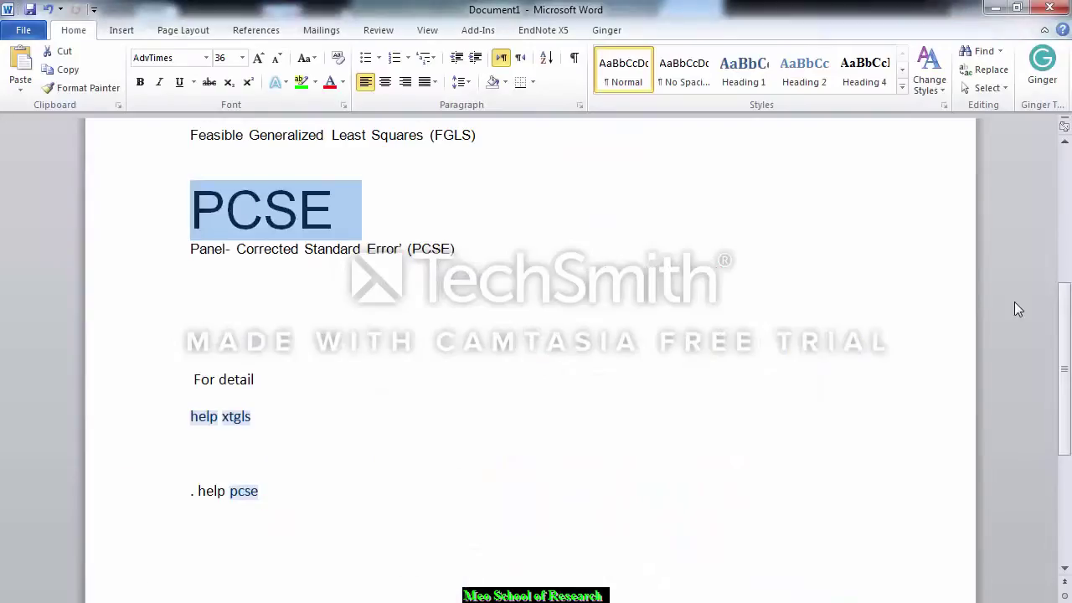
{"action": "left_click_drag", "start_coordinate": [1062, 322], "coordinate": [1051, 157]}
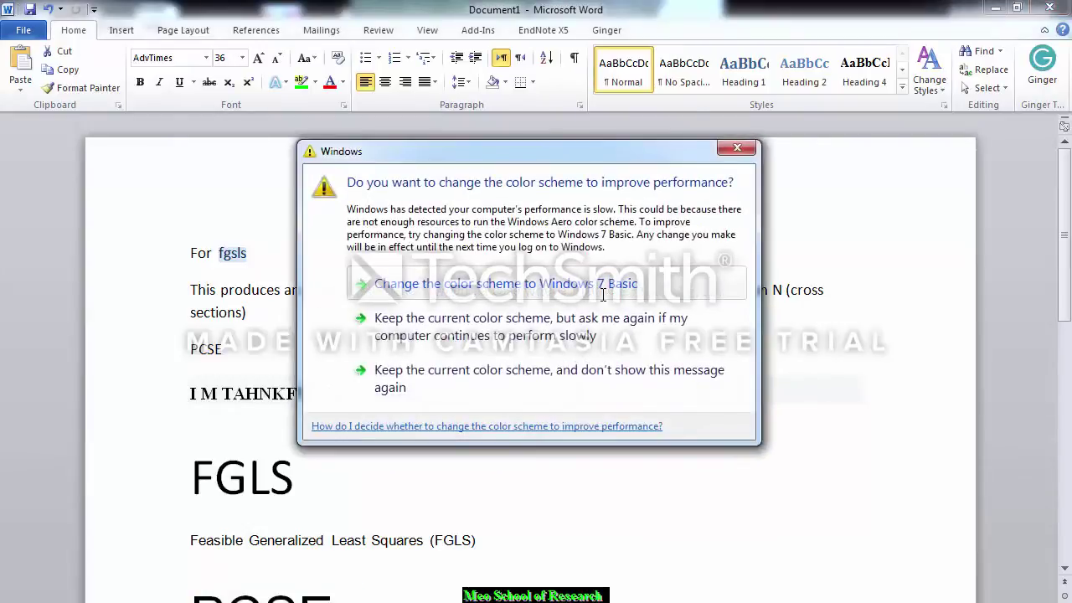
{"action": "left_click", "coordinate": [602, 289]}
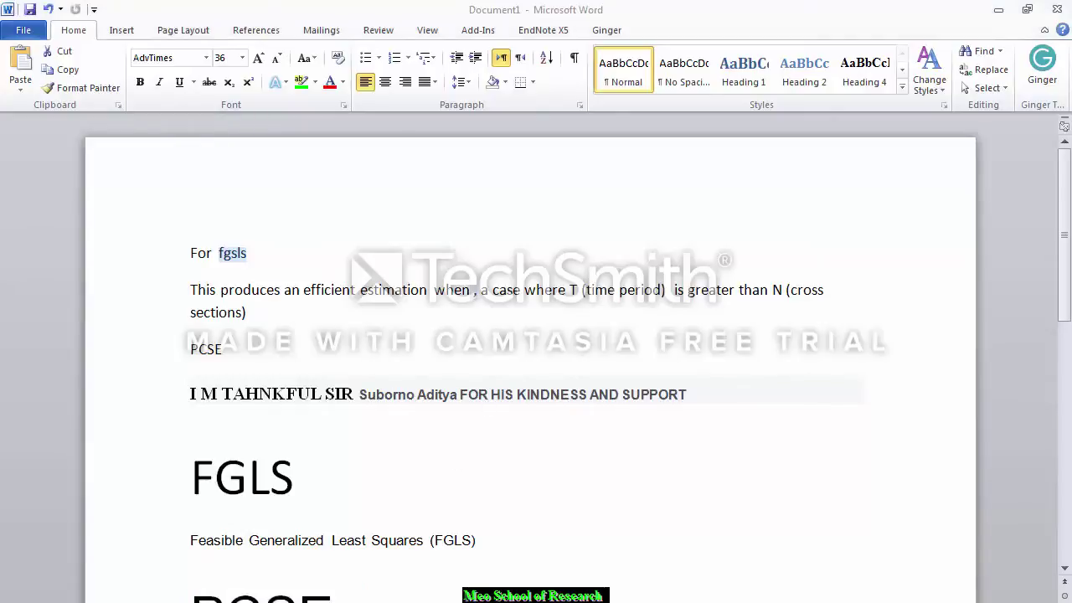
- Reopen fgls and psec.pdf in Adobe Reader, reread the highlighted page 4 passage on T and N, and minimize the file
{"action": "mouse_move", "coordinate": [444, 594]}
{"action": "left_click", "coordinate": [355, 591]}
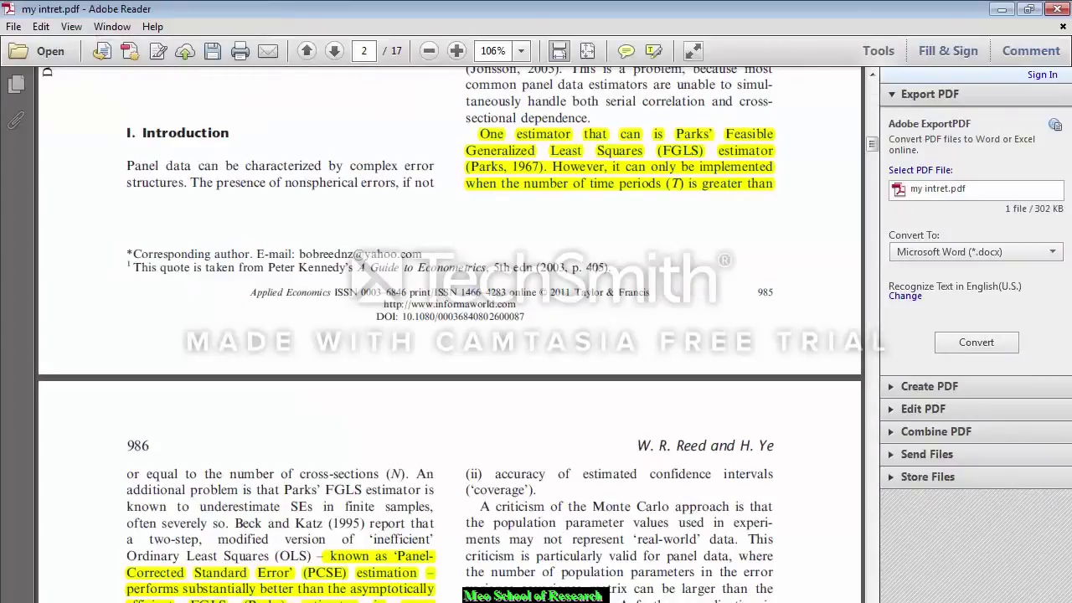
{"action": "left_click", "coordinate": [335, 599]}
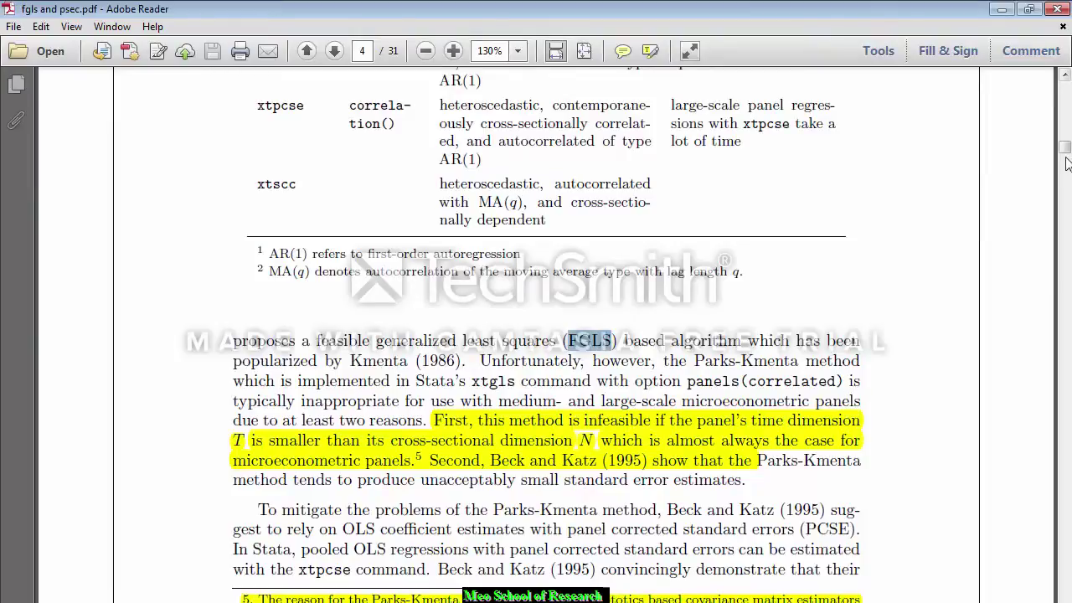
{"action": "left_click", "coordinate": [1063, 132]}
{"action": "mouse_move", "coordinate": [1064, 132]}
{"action": "left_mouse_down"}
{"action": "mouse_move", "coordinate": [1065, 94]}
{"action": "mouse_move", "coordinate": [1067, 148]}
{"action": "left_mouse_up"}
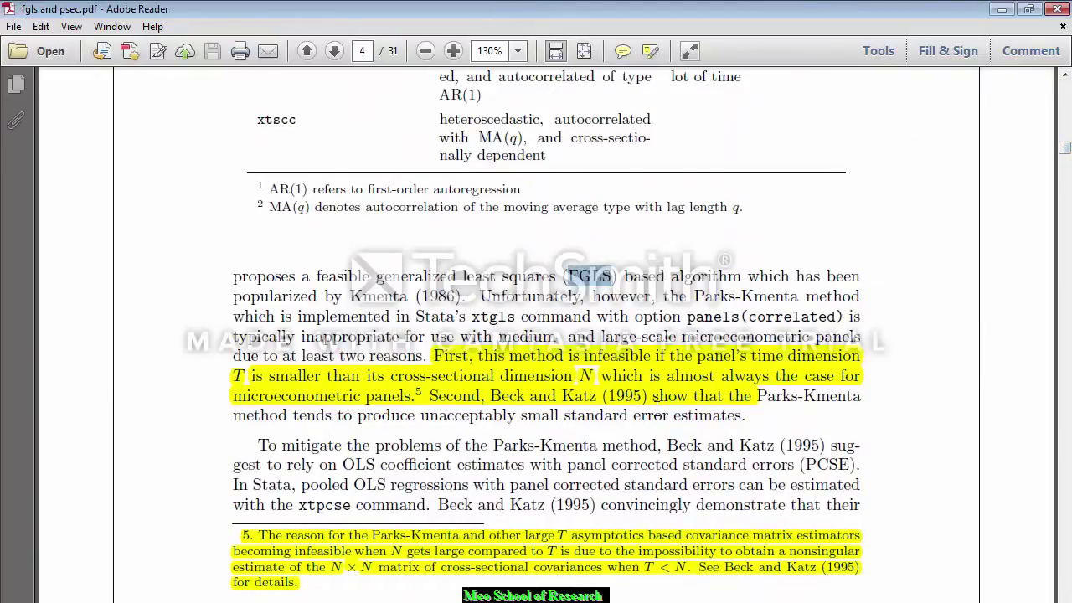
{"action": "left_click", "coordinate": [1001, 9]}
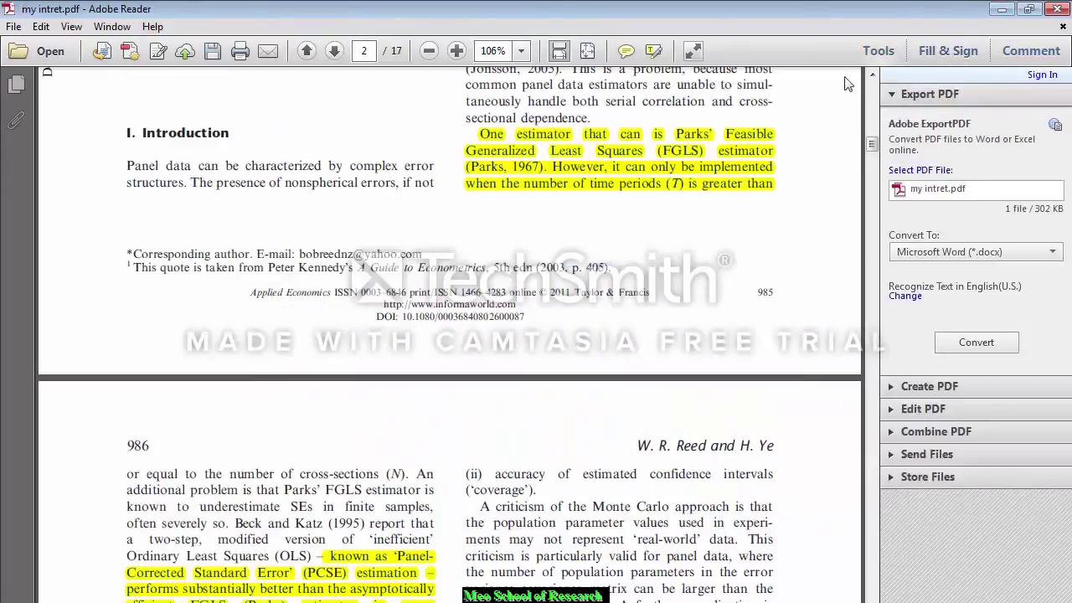
- Examine the title page of my intret.pdf and its highlighted FGLS and PCSE passages on pages 2 and 3
{"action": "left_click", "coordinate": [873, 75]}
{"action": "left_click_drag", "start_coordinate": [873, 72], "coordinate": [874, 72]}
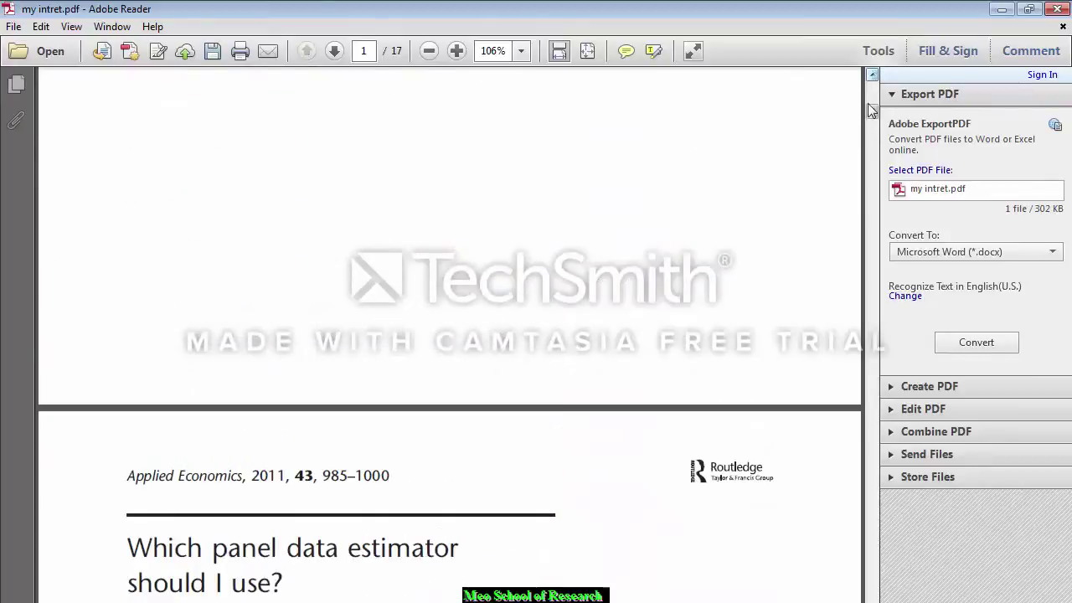
{"action": "left_click_drag", "start_coordinate": [873, 113], "coordinate": [872, 94]}
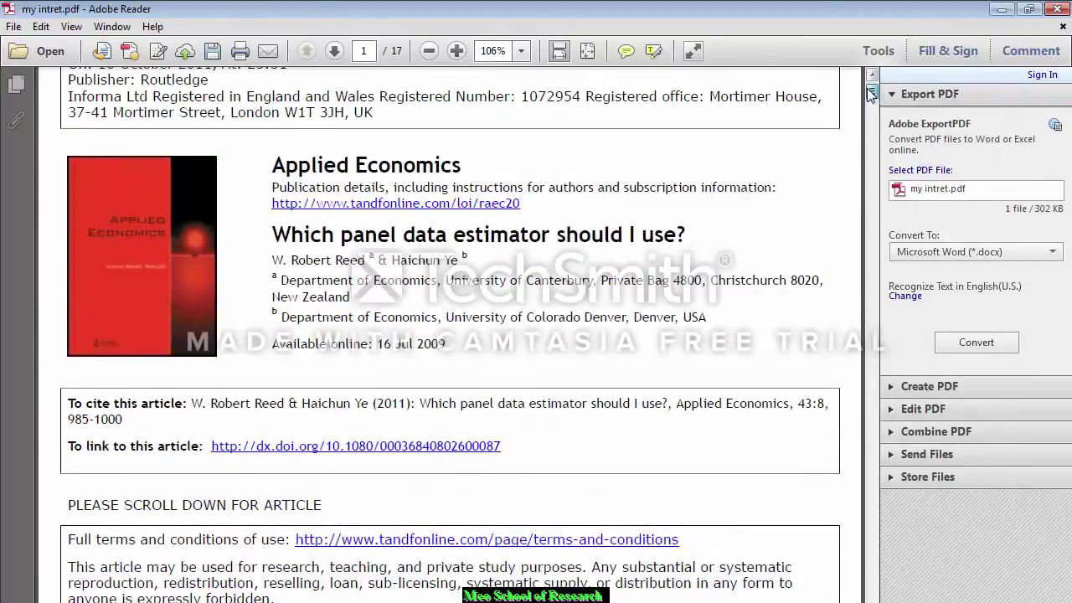
{"action": "scroll", "coordinate": [870, 94], "scroll_direction": "down", "scroll_amount": 1}
{"action": "scroll", "coordinate": [871, 94], "scroll_direction": "down", "scroll_amount": 1}
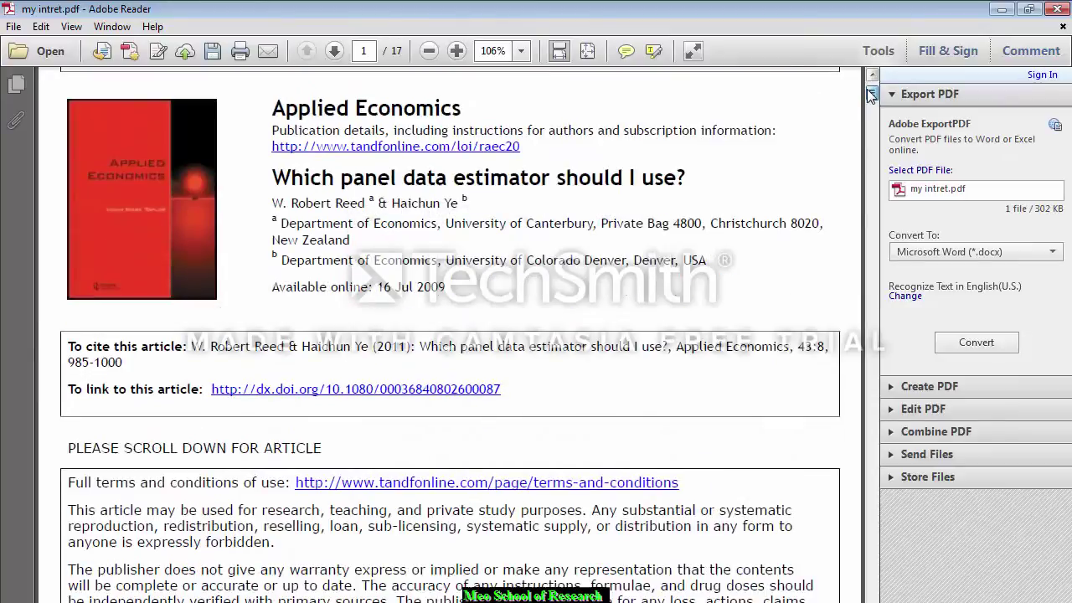
{"action": "left_click_drag", "start_coordinate": [871, 93], "coordinate": [872, 141]}
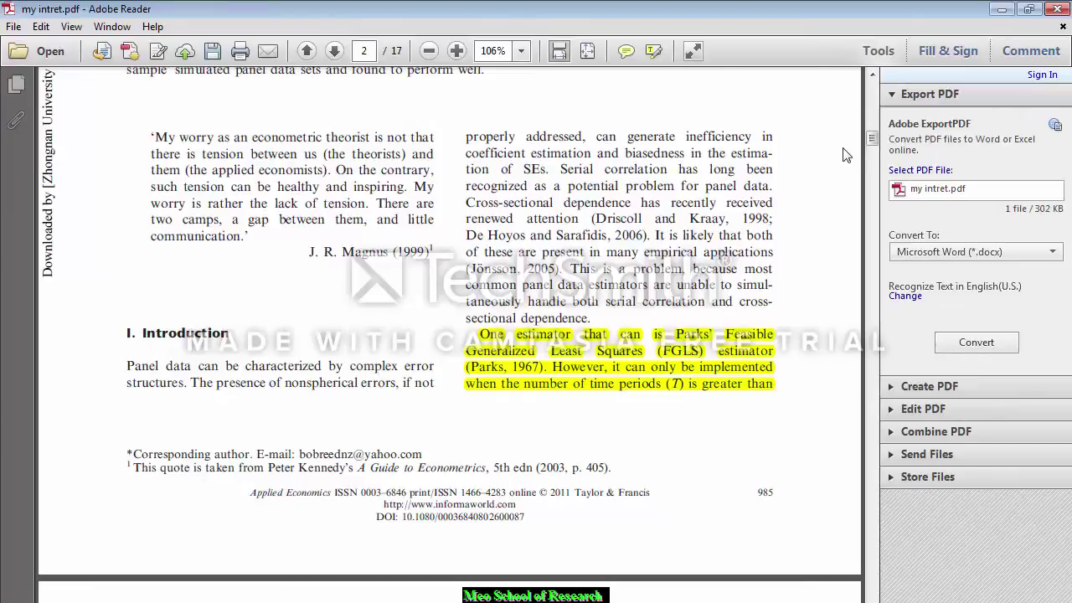
{"action": "left_click_drag", "start_coordinate": [871, 142], "coordinate": [872, 154]}
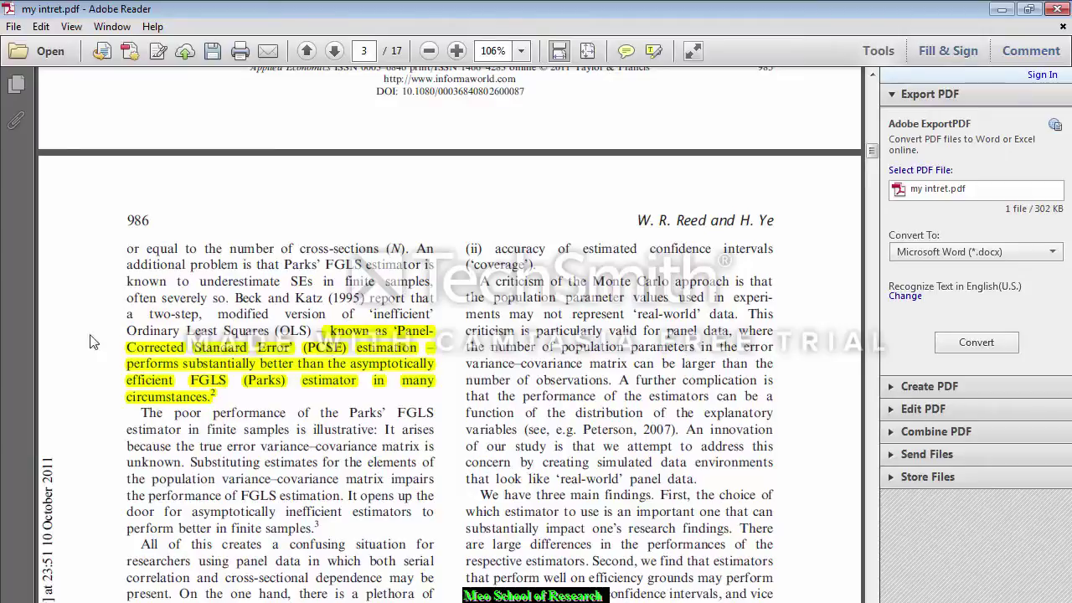
- Look up the egen country1=group(country) command for coding cross sections in the TIME SEREIS ANALYSIS USING STATA document
{"action": "key", "text": "alt+Tab"}
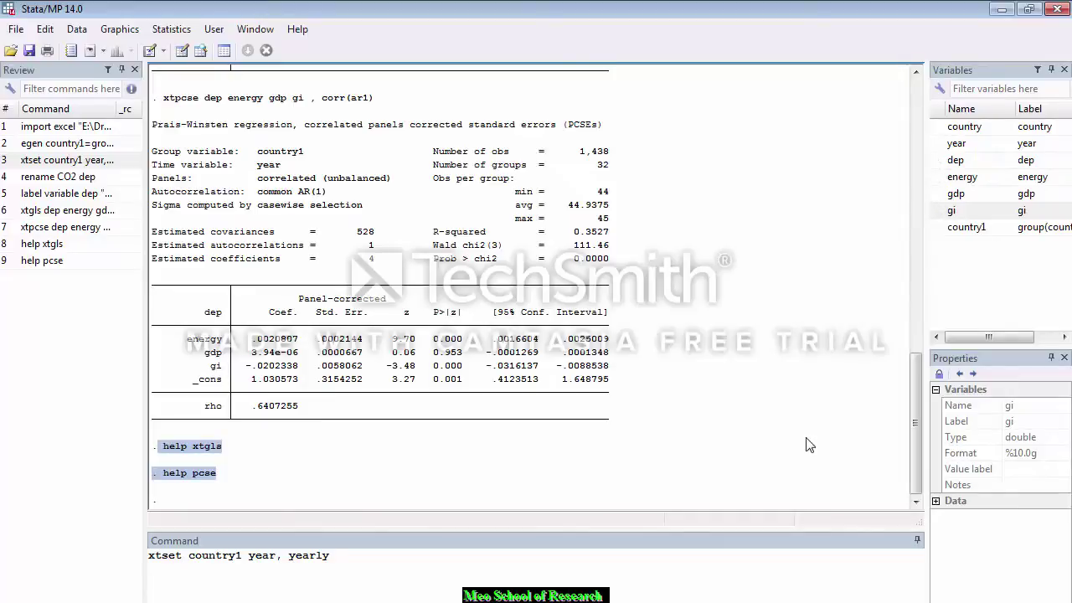
{"action": "left_click", "coordinate": [452, 551]}
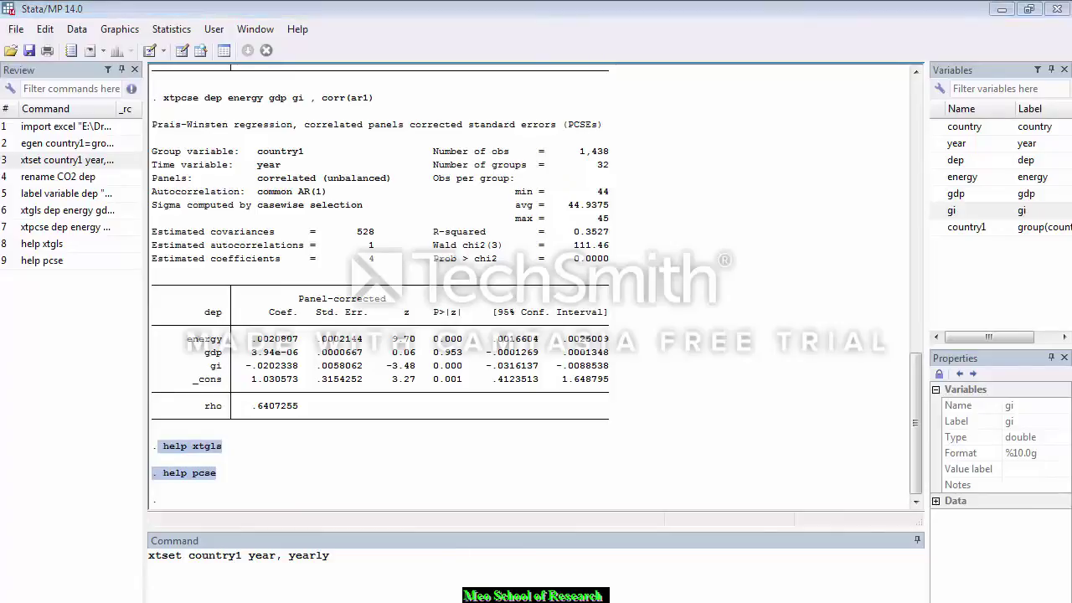
{"action": "key", "text": "alt+Tab"}
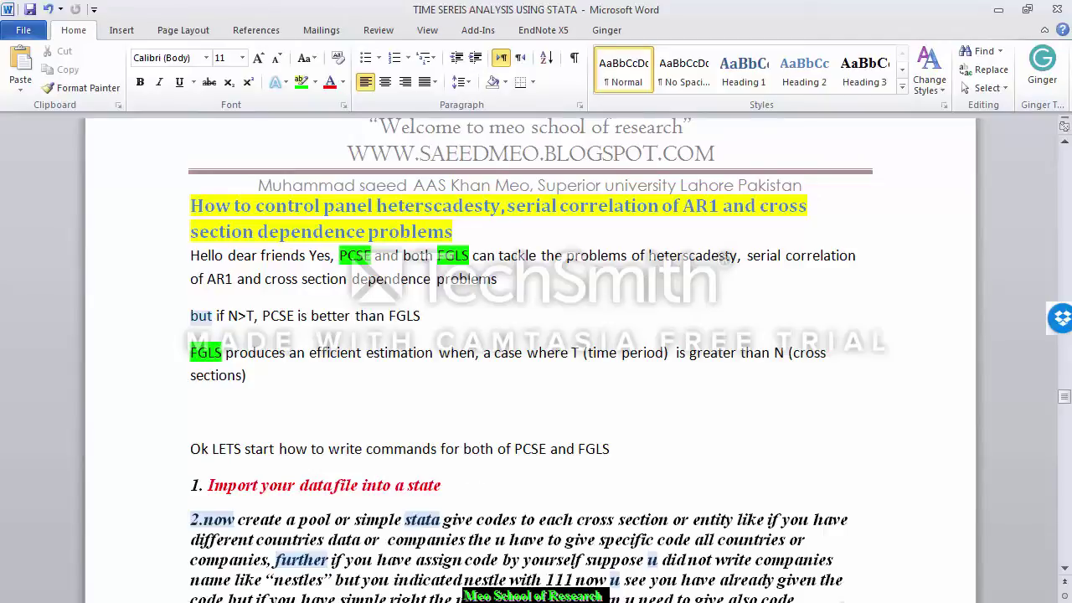
{"action": "key", "text": "alt+Tab"}
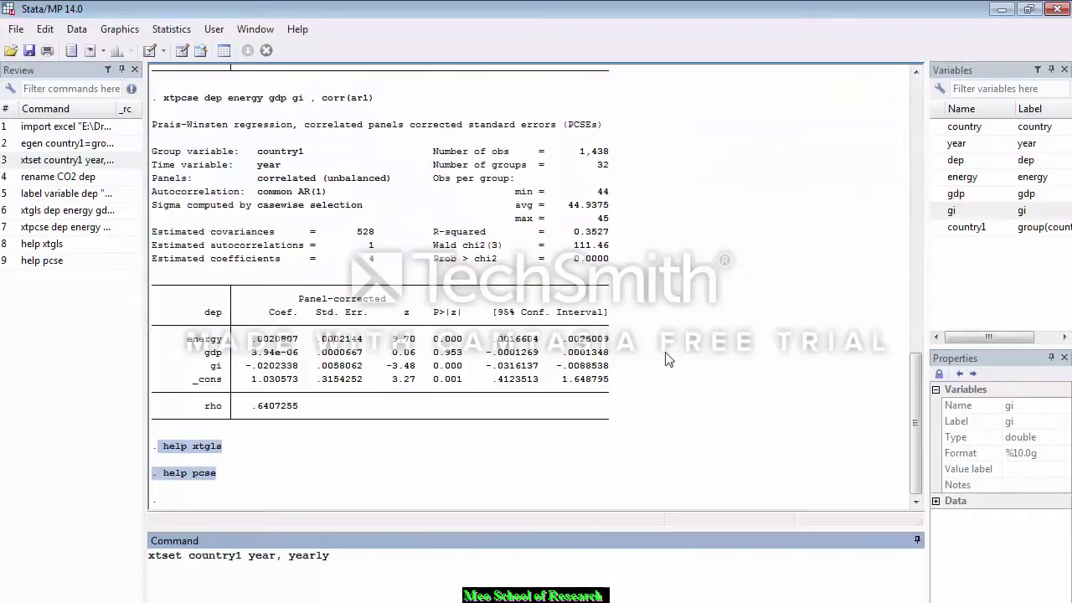
{"action": "key", "text": "alt+Tab"}
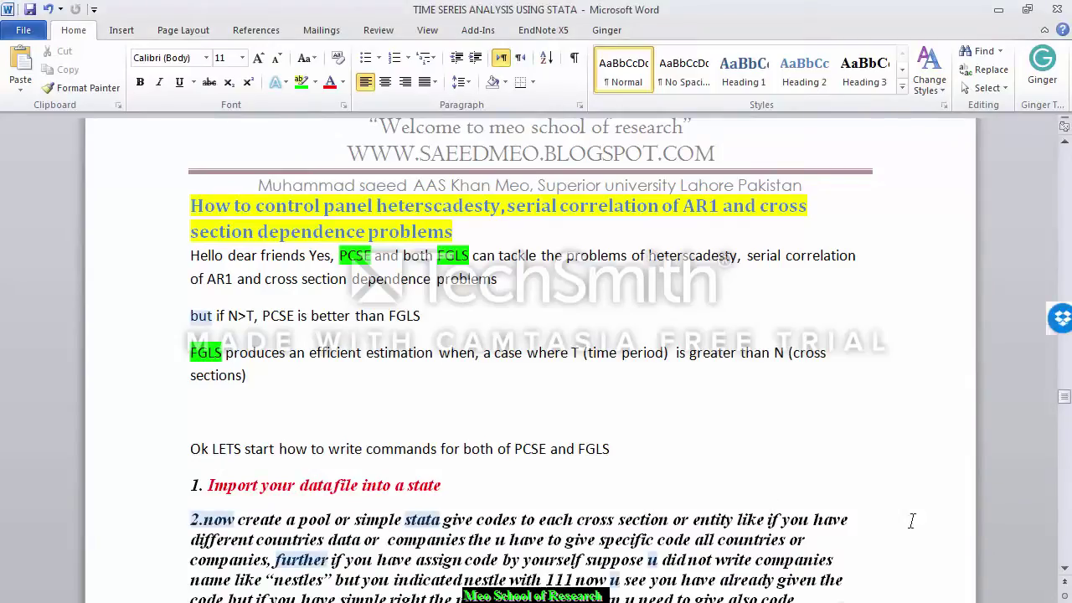
{"action": "left_click", "coordinate": [1065, 572]}
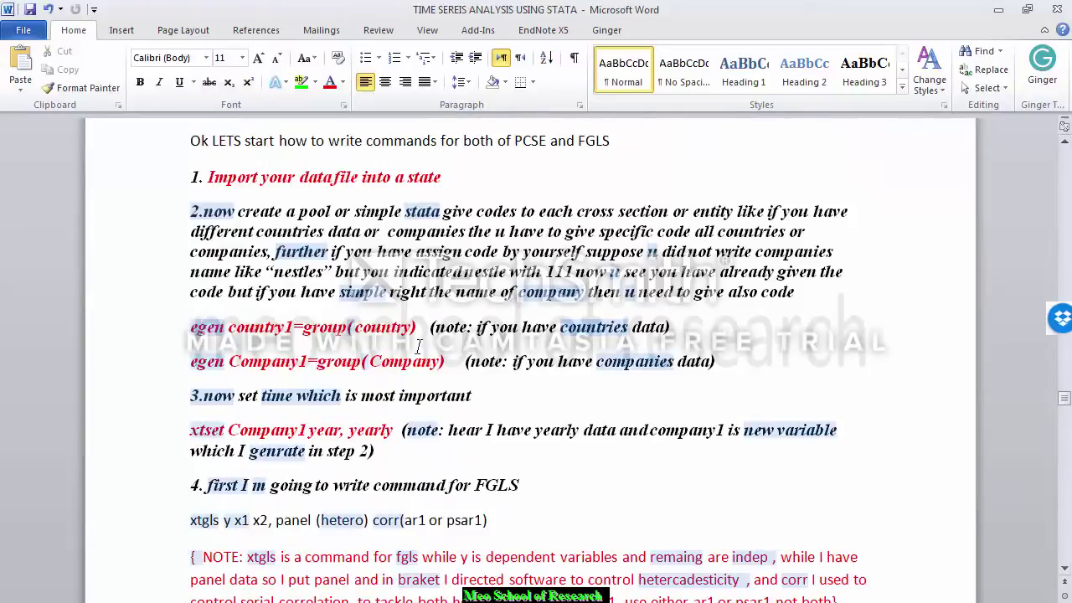
{"action": "left_click_drag", "start_coordinate": [423, 327], "coordinate": [190, 329]}
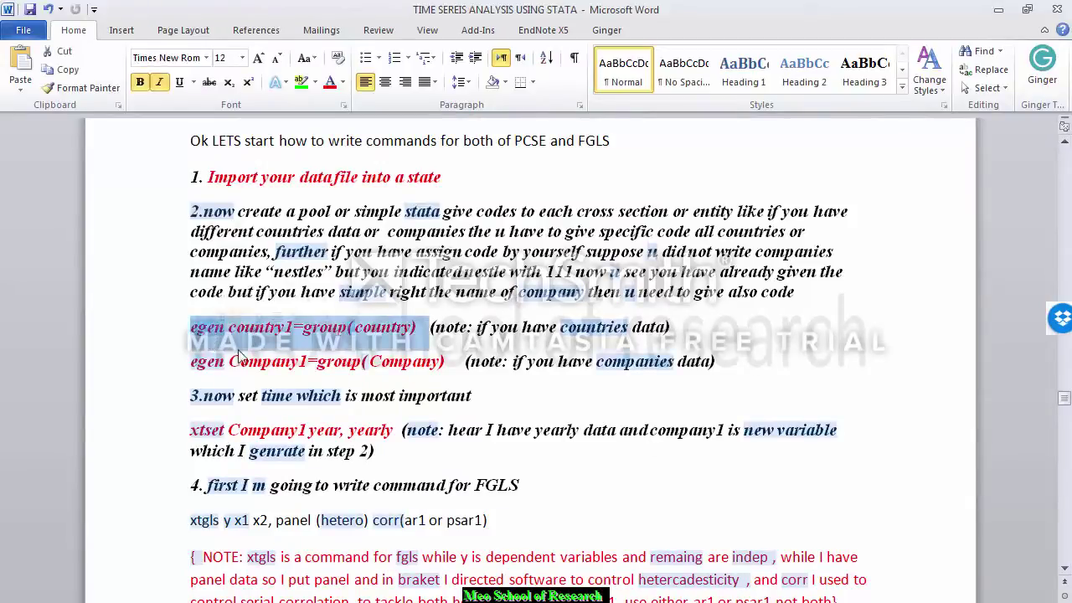
- Switch to Stata, recall the earlier command egen country1=group( country), and try to run it again
{"action": "key", "text": "alt+Tab"}
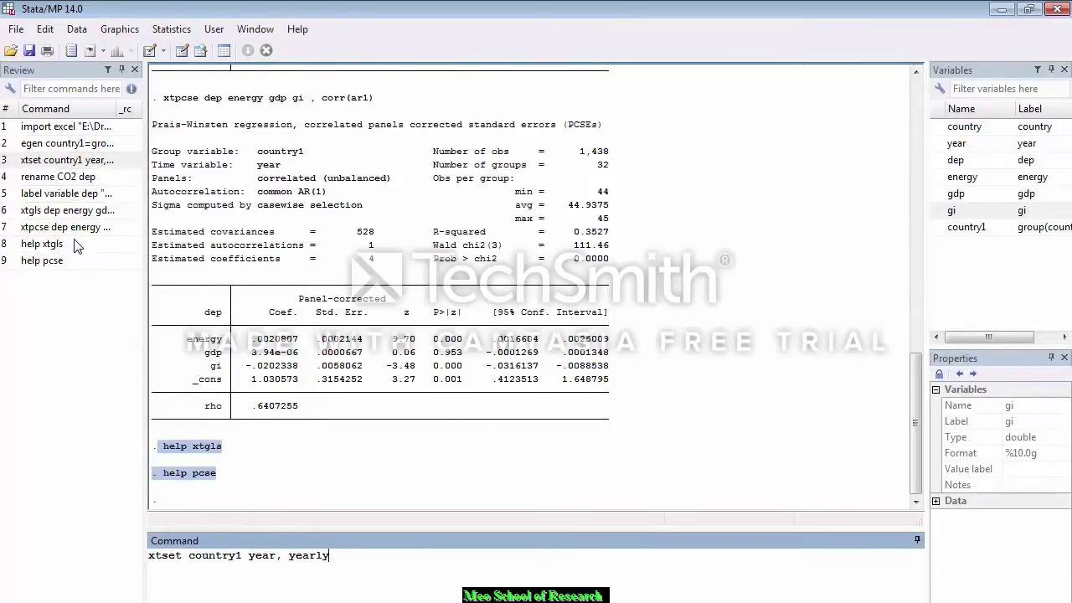
{"action": "left_click", "coordinate": [78, 144]}
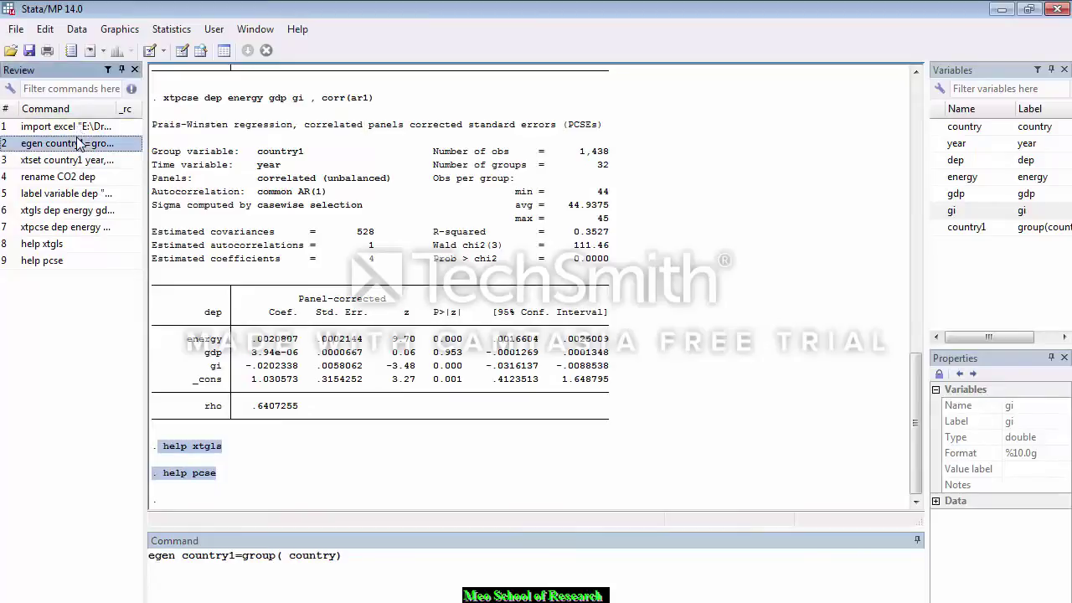
{"action": "left_click", "coordinate": [353, 558]}
{"action": "key", "text": "ctrl+a"}
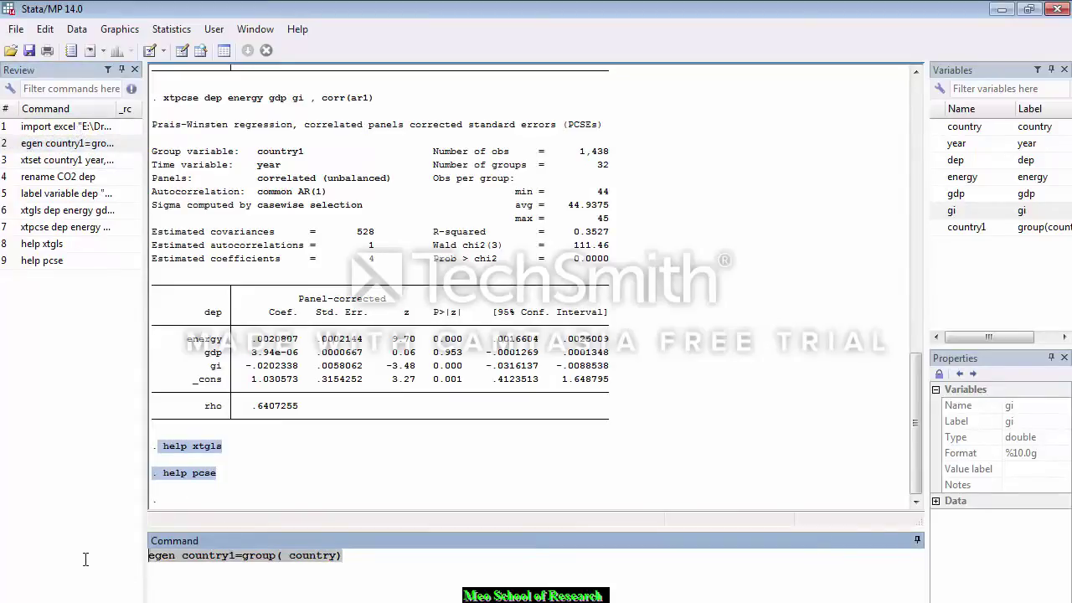
{"action": "left_click", "coordinate": [372, 562]}
{"action": "key", "text": "Return"}
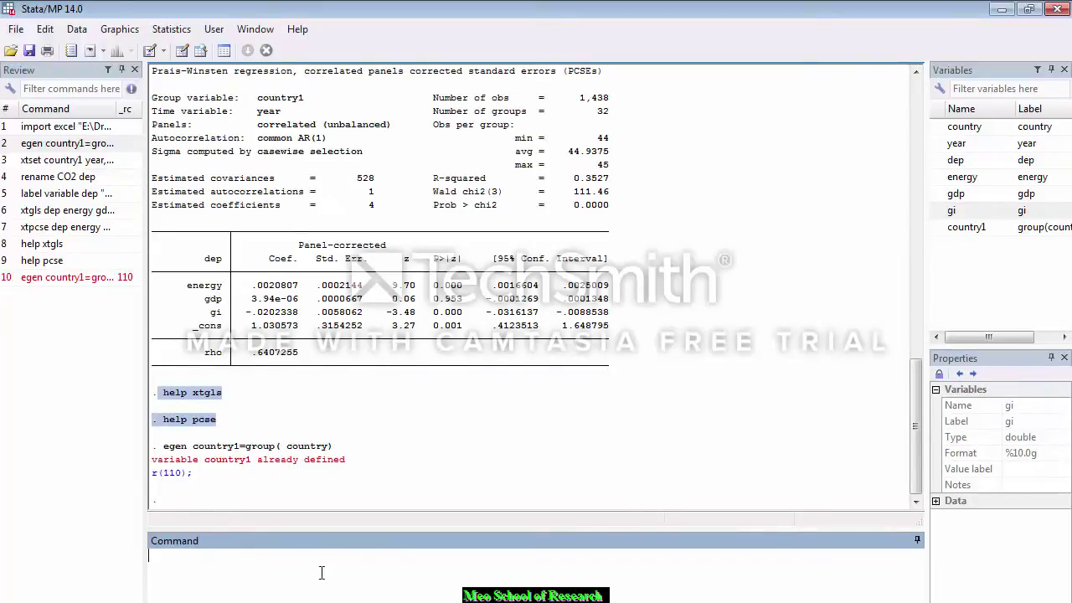
- Browse the dataset with the br command, check the country1 codes beside the other variables, and close the data browser
{"action": "type", "text": "br"}
{"action": "key", "text": "Return"}
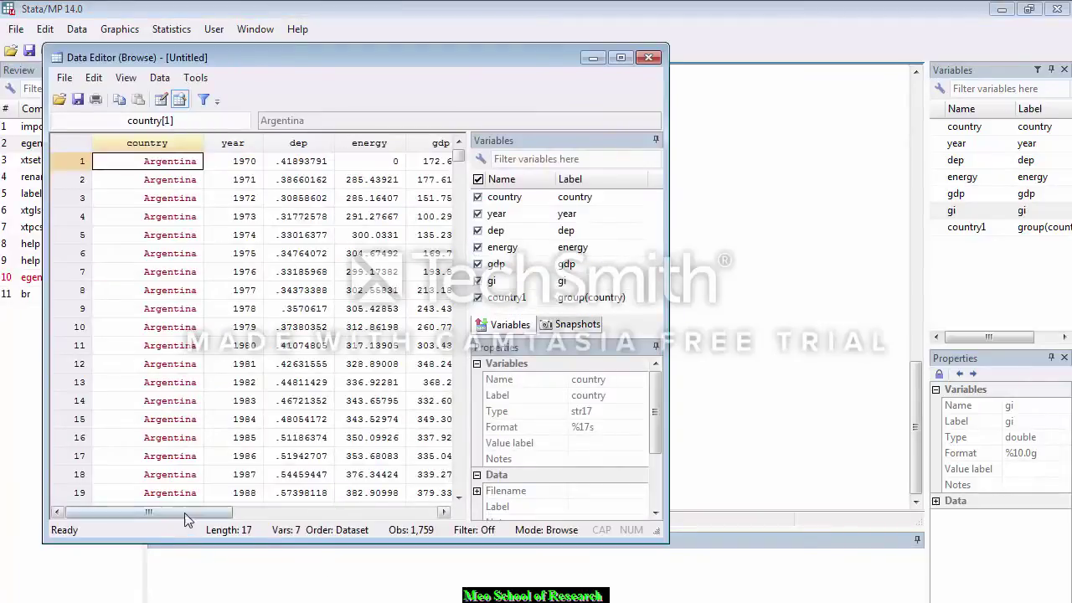
{"action": "left_click_drag", "start_coordinate": [186, 511], "coordinate": [333, 496]}
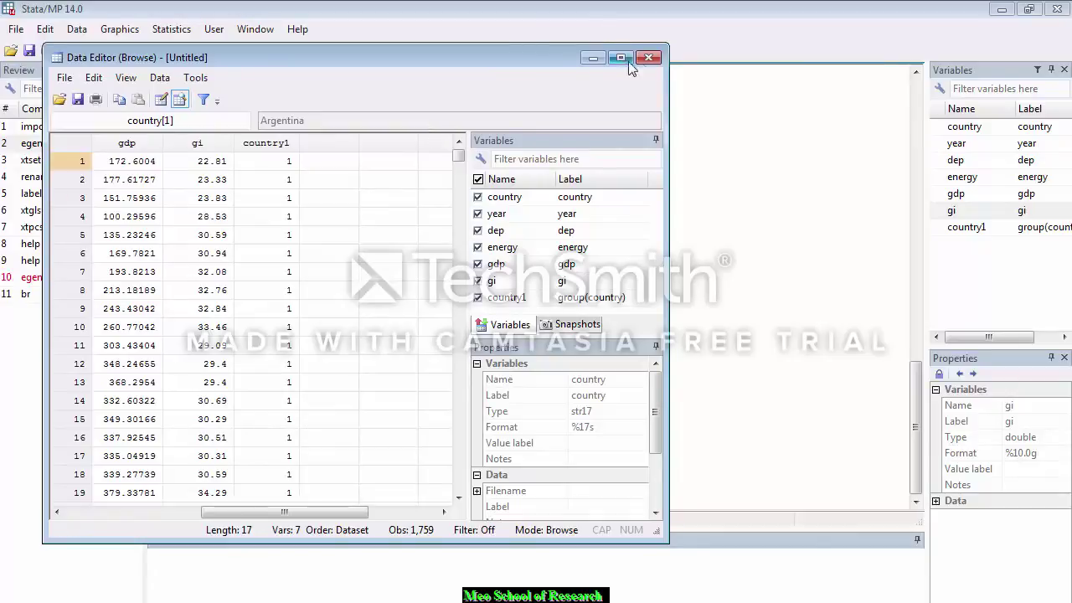
{"action": "left_click", "coordinate": [649, 57]}
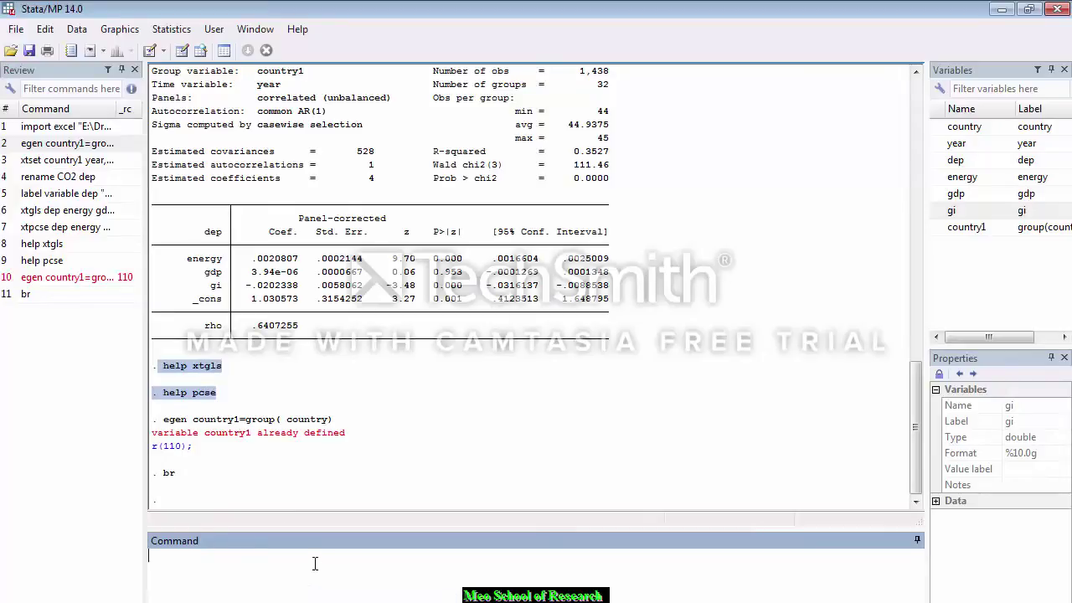
- Recall the earlier command xtset country1 year, yearly, remove the duplicated text, and run it to declare the panel data
{"action": "left_click", "coordinate": [74, 160]}
{"action": "left_click_drag", "start_coordinate": [73, 160], "coordinate": [276, 586]}
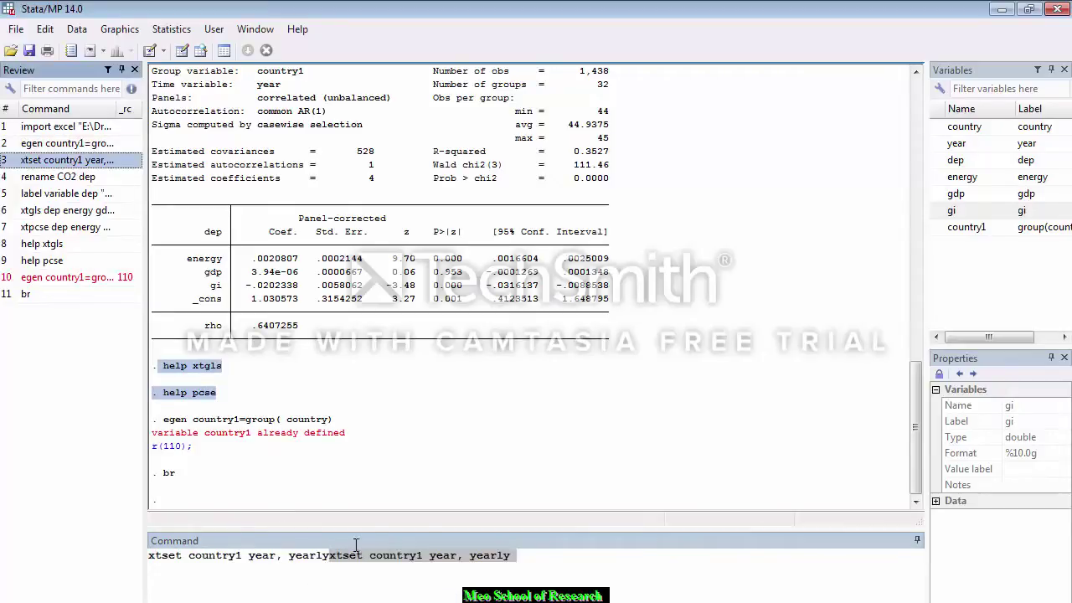
{"action": "left_click", "coordinate": [308, 575]}
{"action": "left_click", "coordinate": [529, 555]}
{"action": "key", "text": "BackSpace"}
{"action": "key", "text": "BackSpace"}
{"action": "key", "text": "BackSpace"}
{"action": "key", "text": "BackSpace"}
{"action": "key", "text": "BackSpace"}
{"action": "key", "text": "BackSpace"}
{"action": "key", "text": "BackSpace"}
{"action": "key", "text": "BackSpace"}
{"action": "key", "text": "BackSpace"}
{"action": "key", "text": "BackSpace"}
{"action": "key", "text": "BackSpace"}
{"action": "key", "text": "BackSpace"}
{"action": "key", "text": "BackSpace"}
{"action": "key", "text": "BackSpace"}
{"action": "key", "text": "BackSpace"}
{"action": "key", "text": "BackSpace"}
{"action": "key", "text": "BackSpace"}
{"action": "key", "text": "BackSpace"}
{"action": "key", "text": "BackSpace"}
{"action": "key", "text": "BackSpace"}
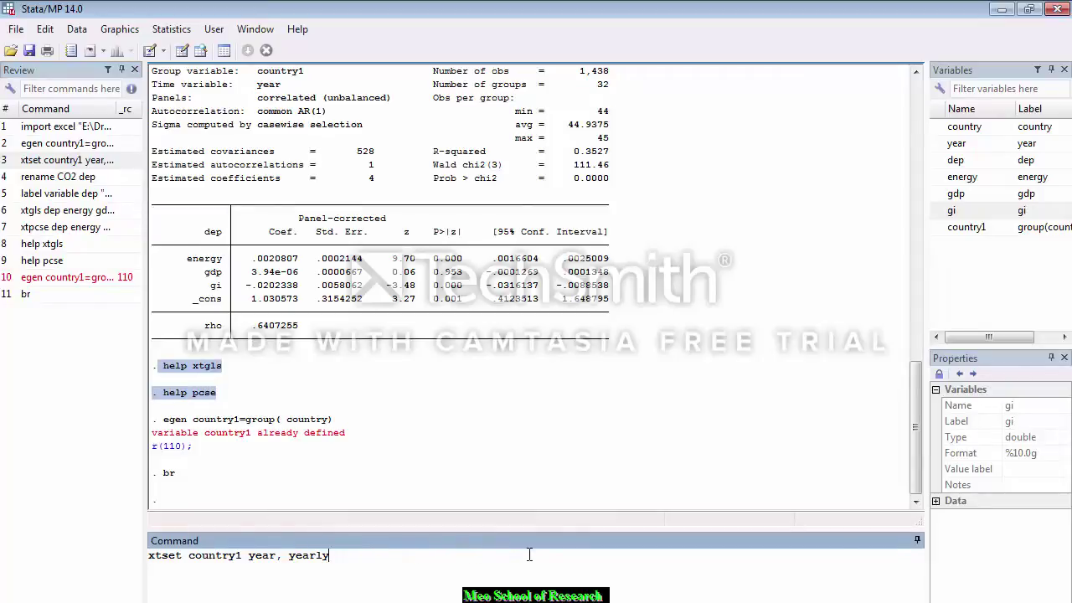
{"action": "key", "text": "Return"}
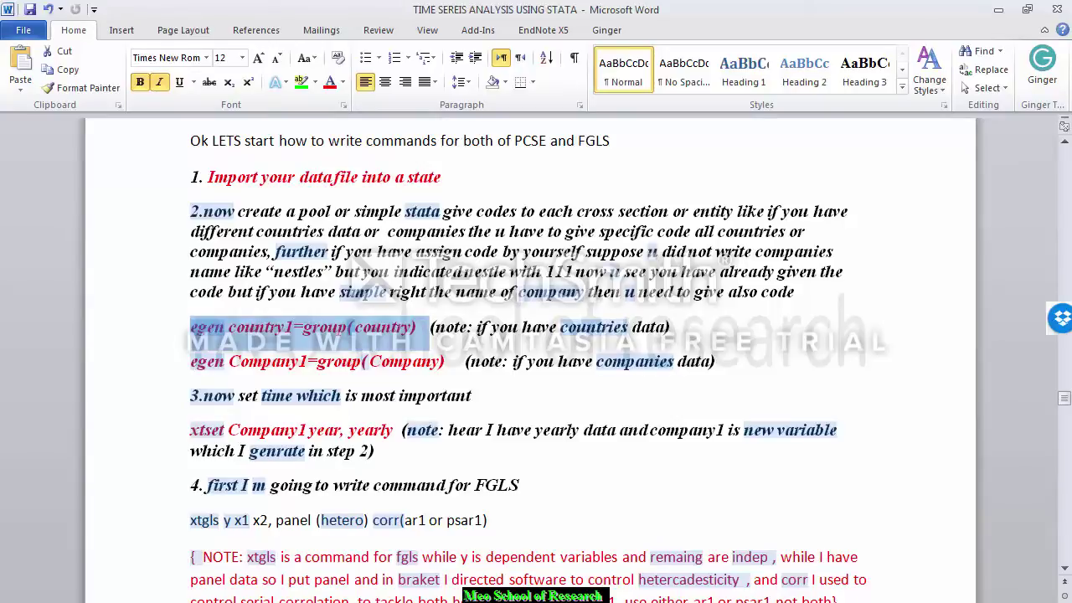
- Return to Stata and recall the earlier FGLS command xtgls dep energy gdp gi , panel (hetero) corr(ar1)
{"action": "key", "text": "alt+Tab"}
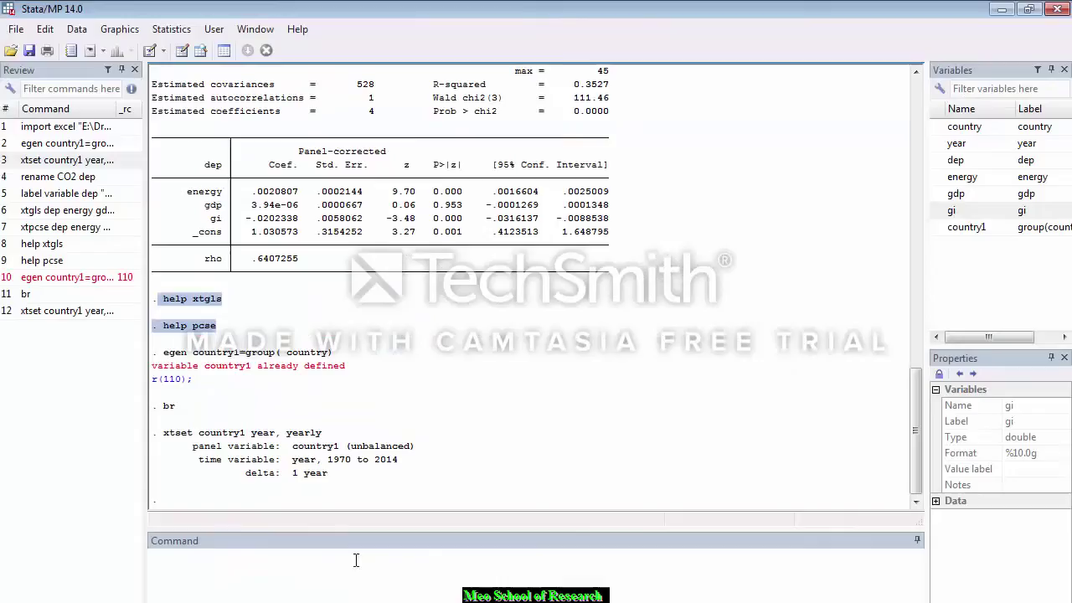
{"action": "left_click", "coordinate": [88, 215]}
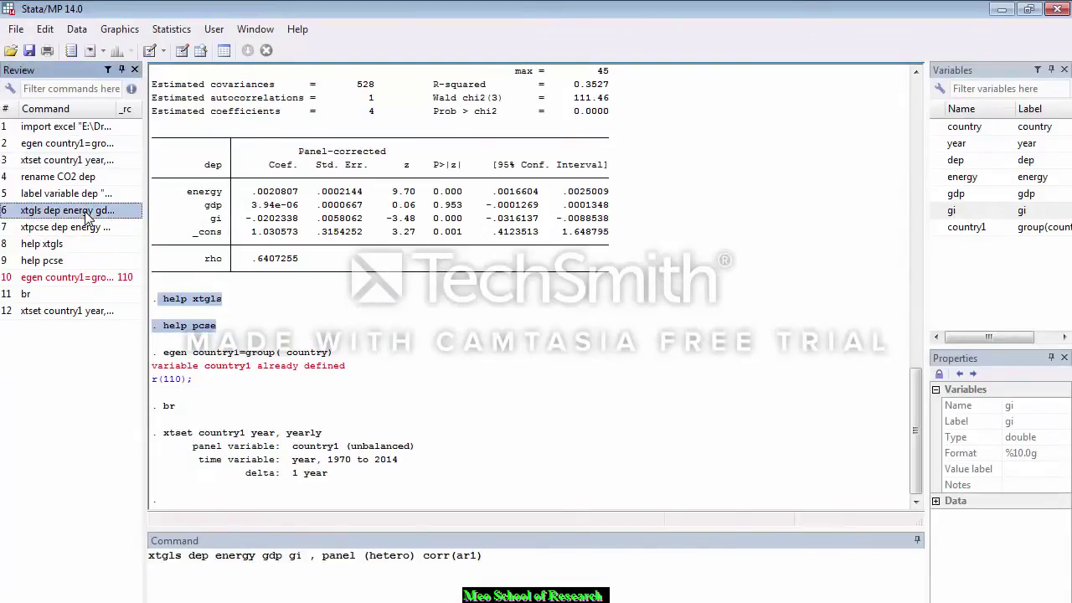
{"action": "mouse_move", "coordinate": [209, 599]}
{"action": "left_click", "coordinate": [544, 554]}
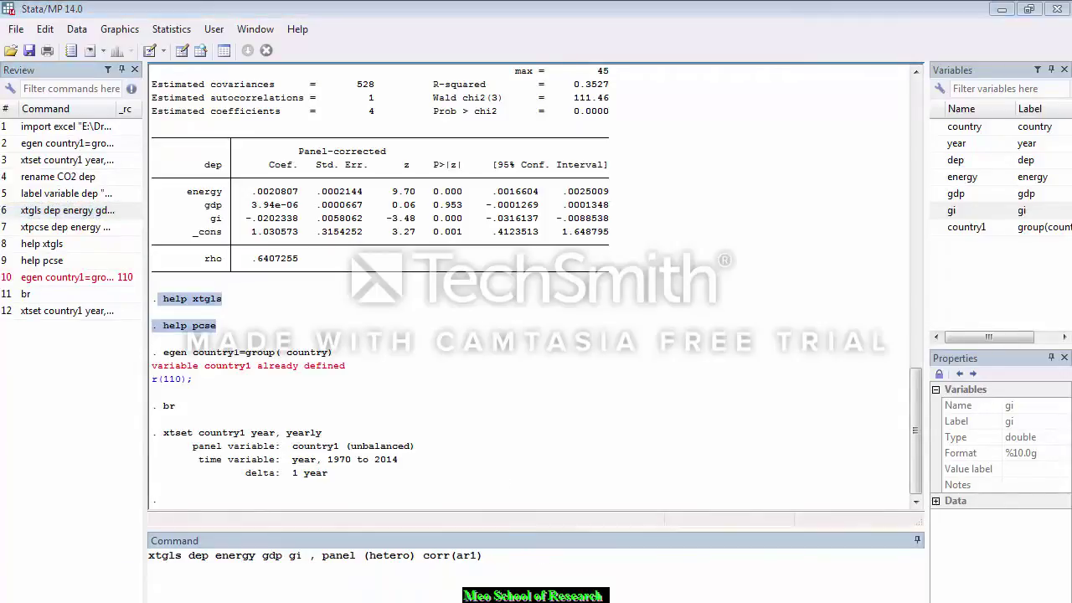
{"action": "left_click", "coordinate": [210, 590]}
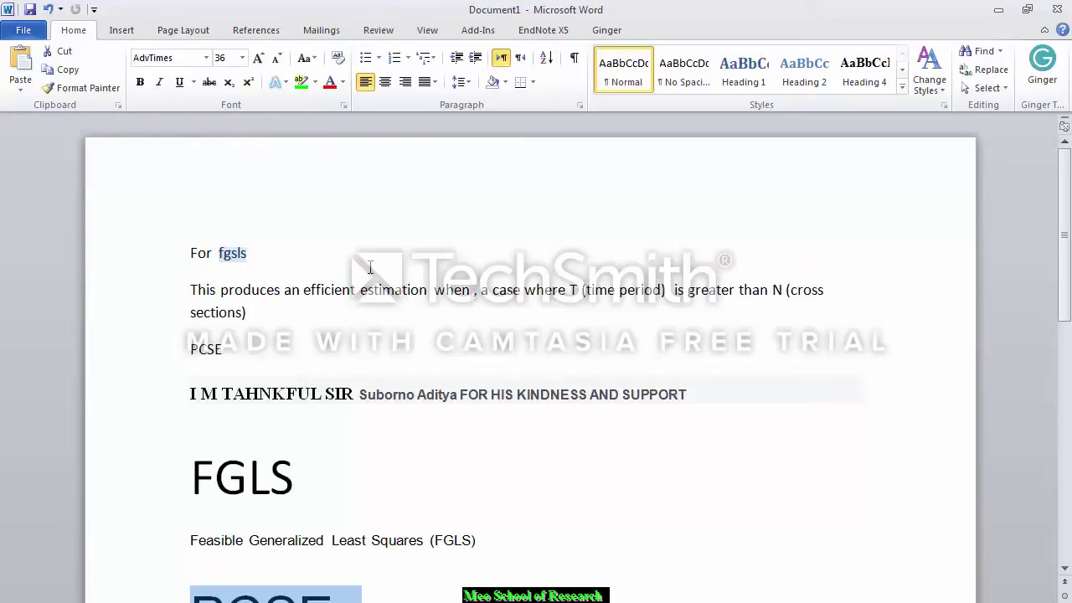
{"action": "key", "text": "alt+Tab"}
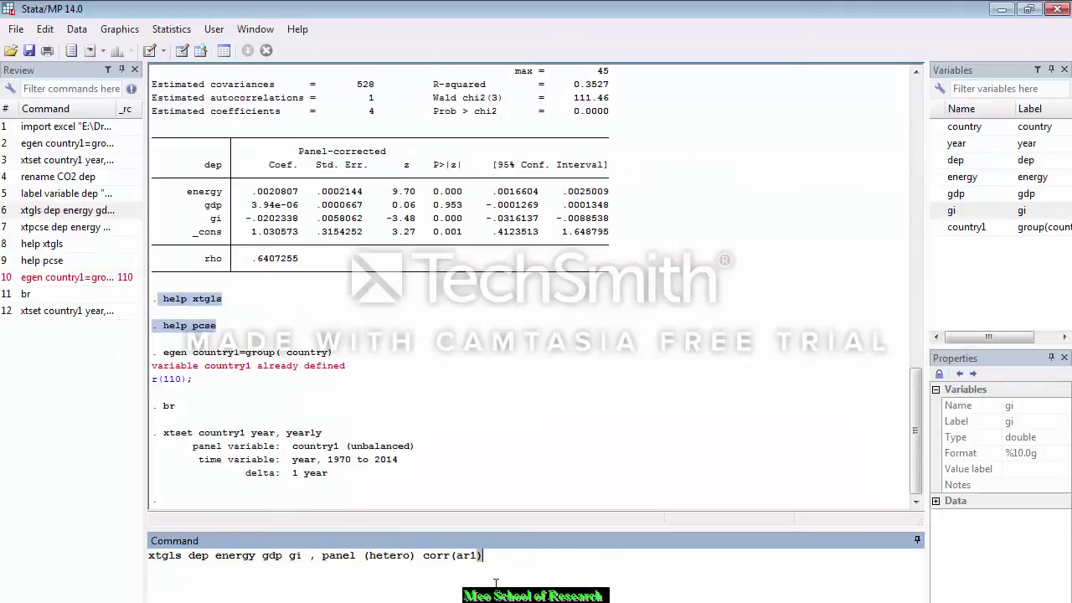
{"action": "left_click_drag", "start_coordinate": [487, 559], "coordinate": [151, 557]}
- Look up the xtgls syntax and its corr(ar1 or psar1) options in the TIME SEREIS ANALYSIS USING STATA document in Word
{"action": "key", "text": "alt+Tab"}
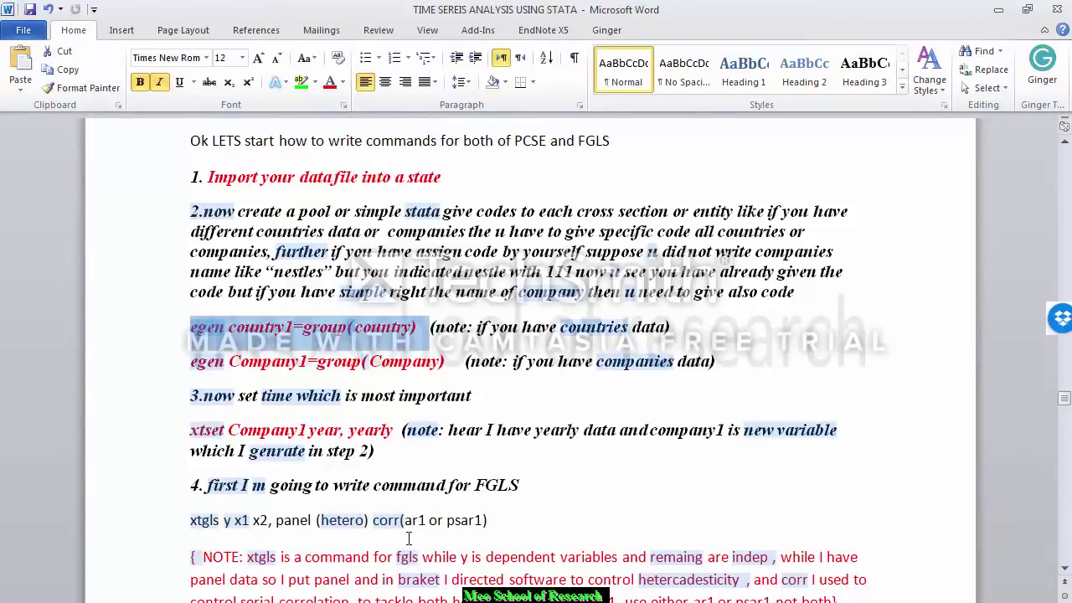
{"action": "left_click", "coordinate": [189, 519]}
{"action": "left_click_drag", "start_coordinate": [189, 519], "coordinate": [514, 524]}
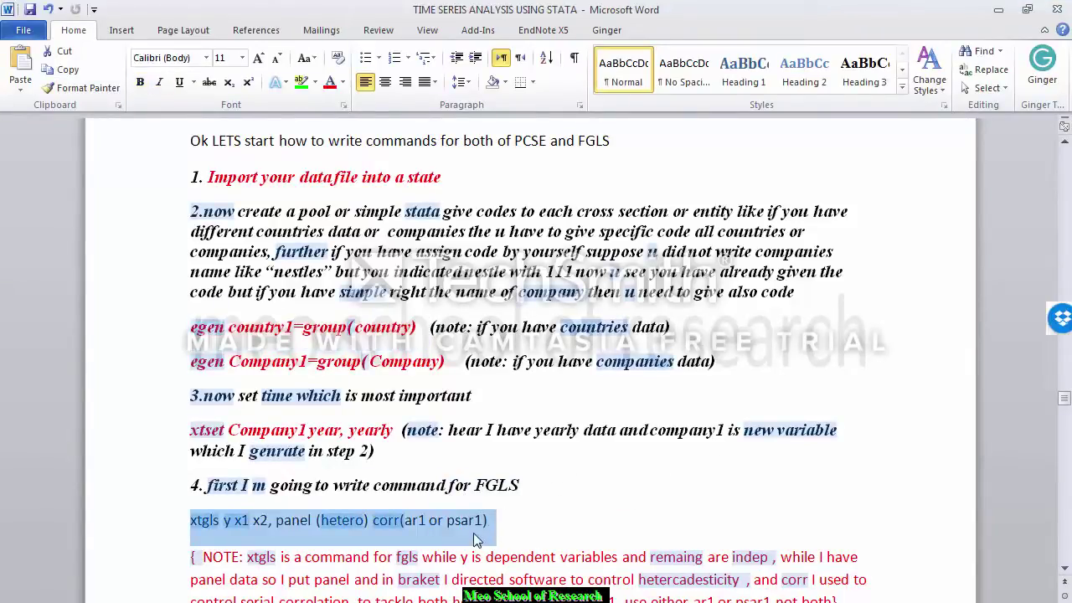
{"action": "left_click", "coordinate": [433, 524]}
{"action": "left_click_drag", "start_coordinate": [400, 520], "coordinate": [474, 522]}
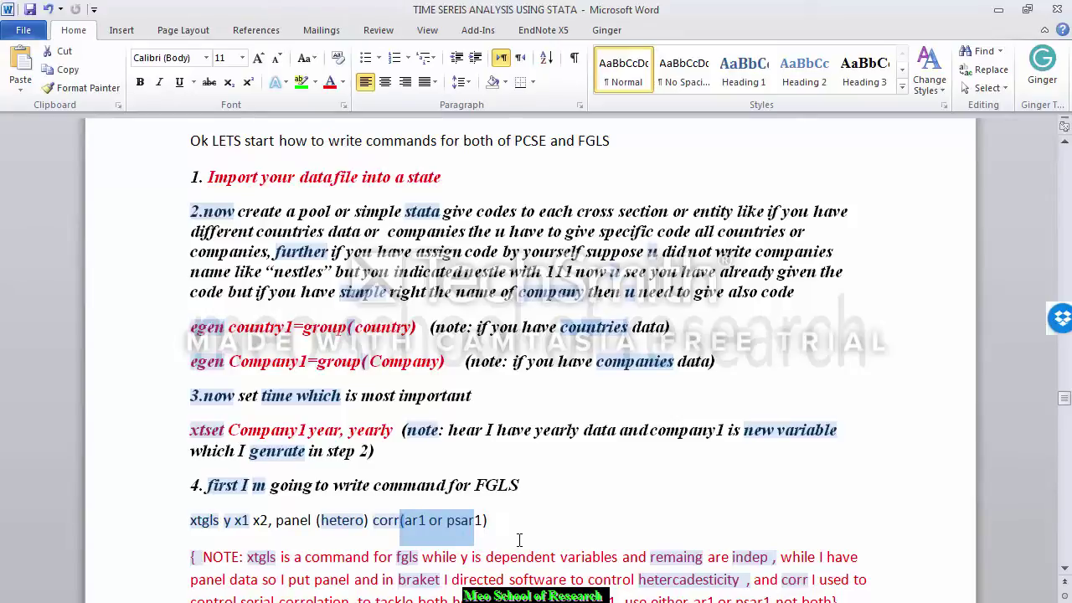
{"action": "left_click", "coordinate": [493, 520]}
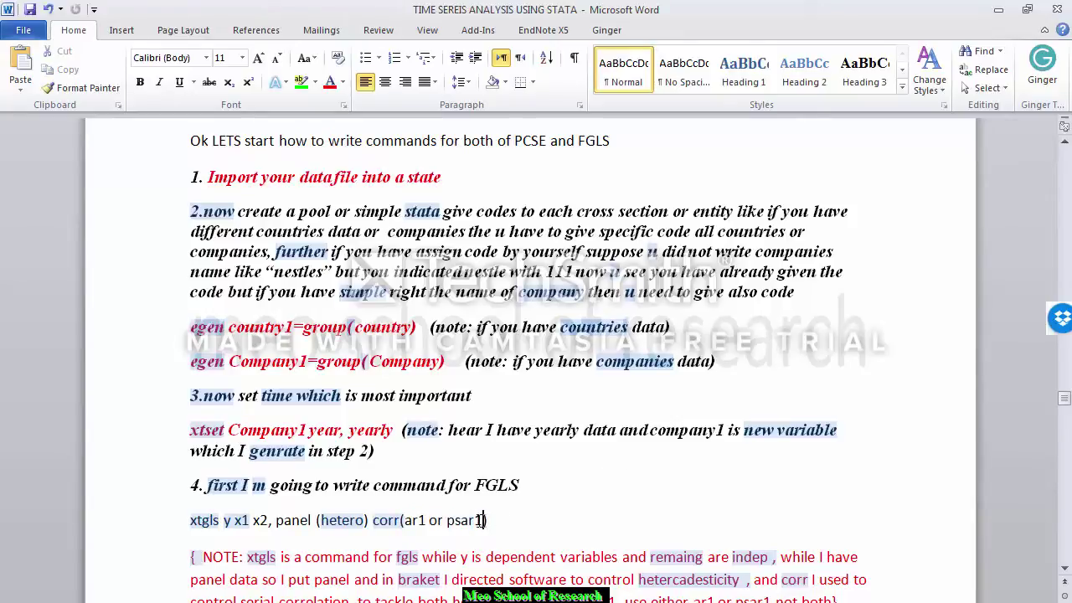
{"action": "left_click_drag", "start_coordinate": [481, 520], "coordinate": [405, 521]}
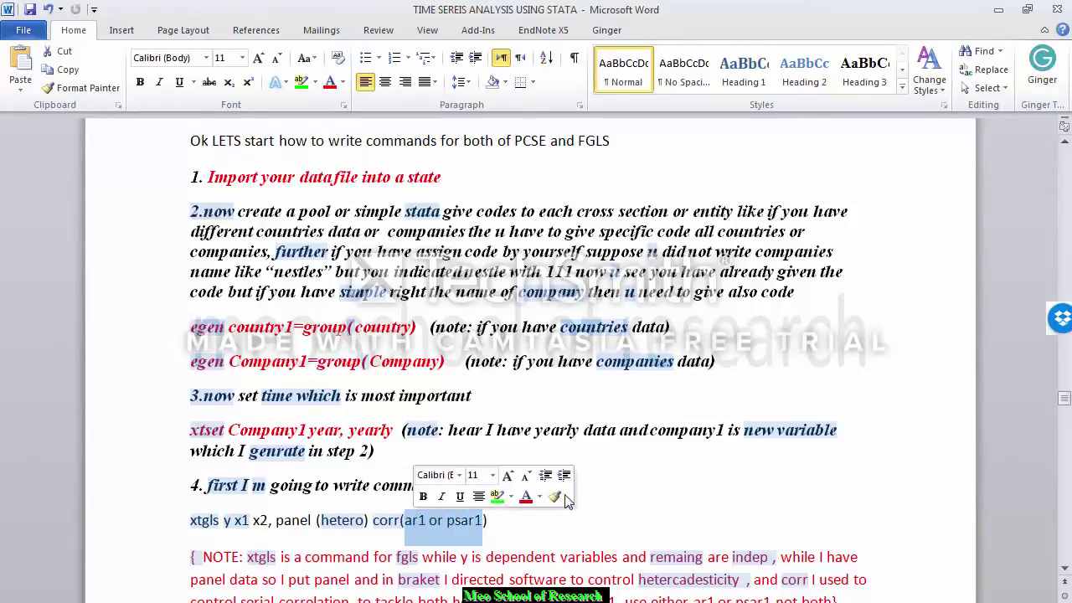
{"action": "left_click", "coordinate": [685, 483]}
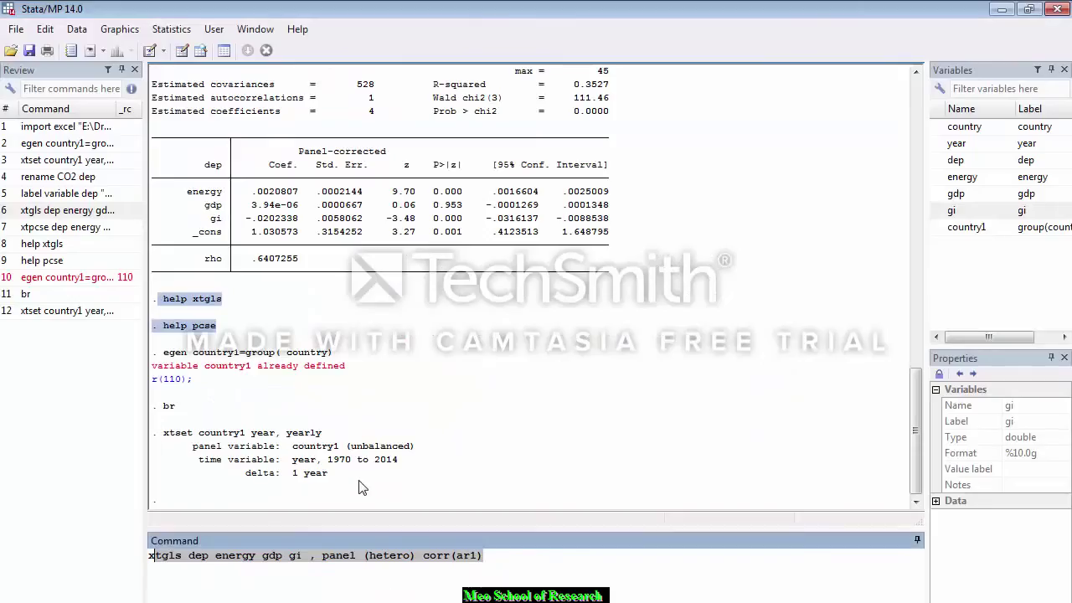
- In Stata, examine the panel (hetero) and corr(ar1) options of the pending xtgls command
{"action": "left_click", "coordinate": [348, 559]}
{"action": "left_click", "coordinate": [321, 559]}
{"action": "key", "text": "shift+End"}
{"action": "left_click", "coordinate": [412, 559], "text": "shift"}
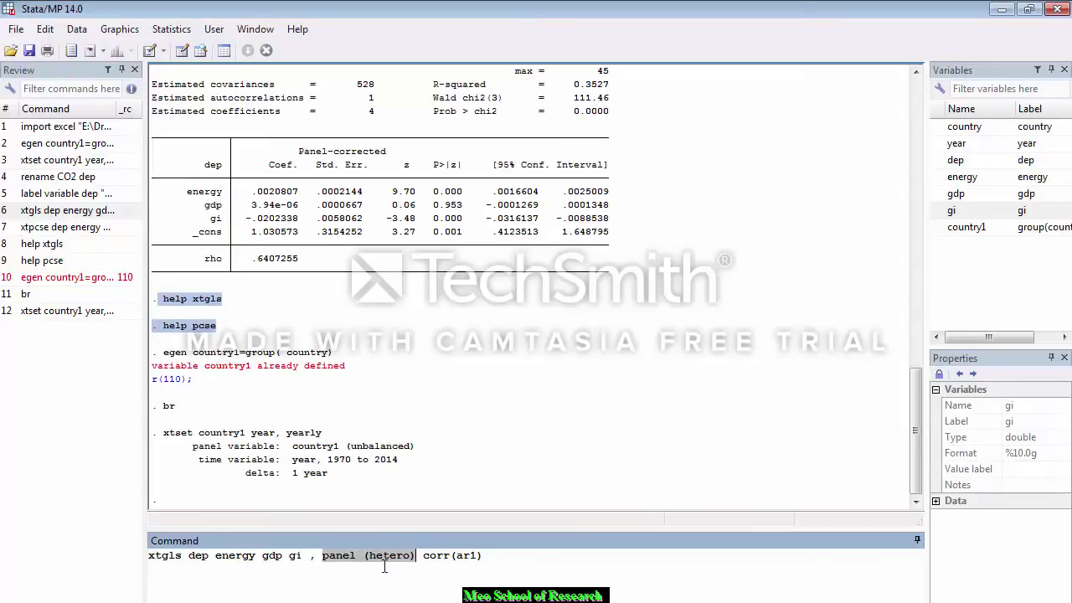
{"action": "left_click", "coordinate": [424, 557]}
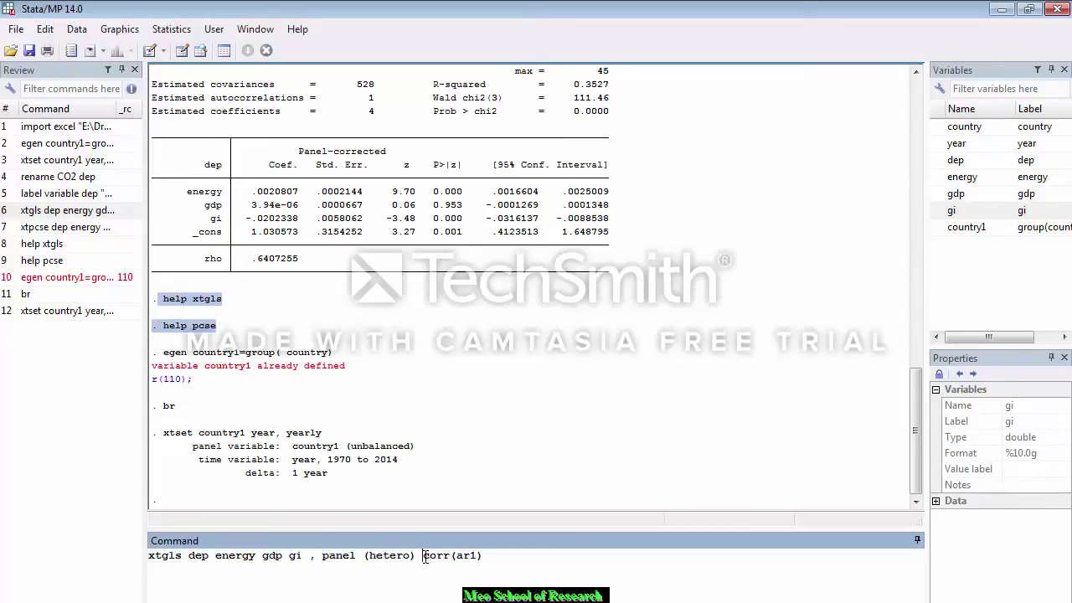
{"action": "left_click_drag", "start_coordinate": [425, 556], "coordinate": [489, 555]}
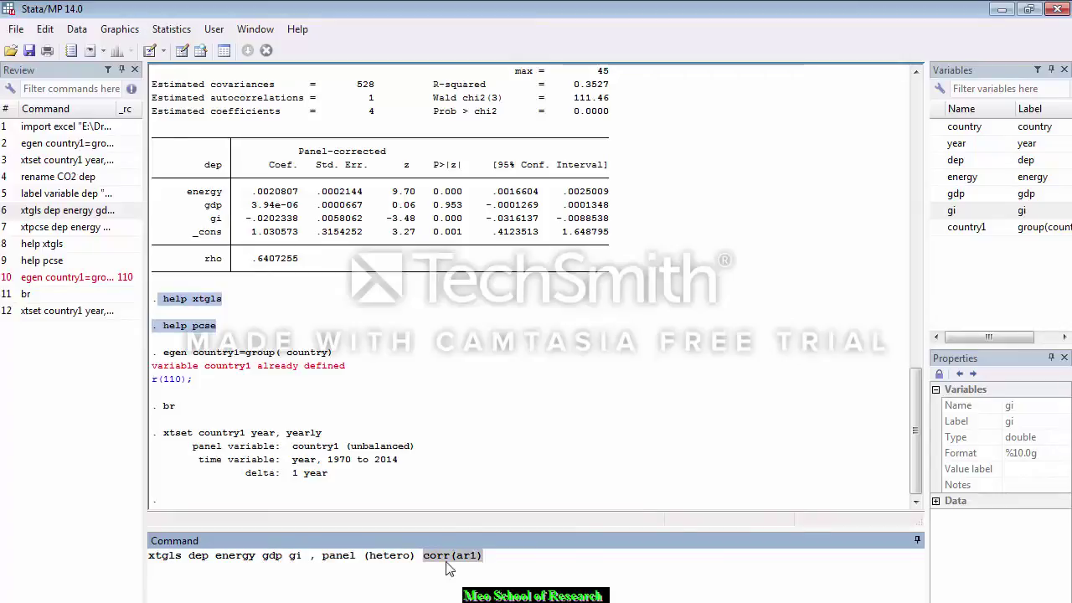
{"action": "left_click", "coordinate": [509, 559]}
{"action": "left_click", "coordinate": [319, 557], "text": "shift"}
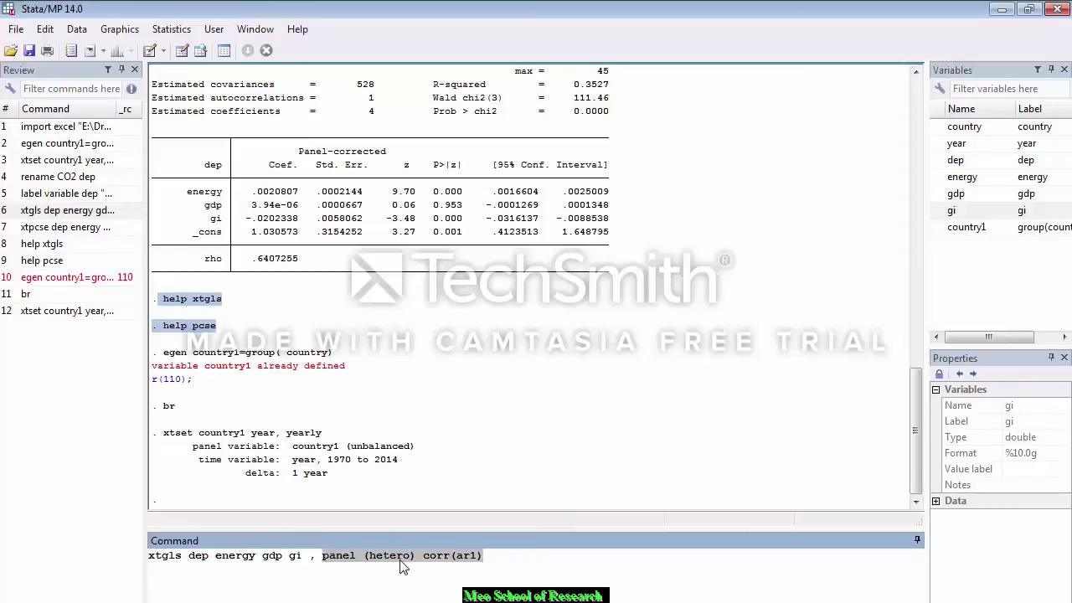
{"action": "left_click", "coordinate": [518, 560]}
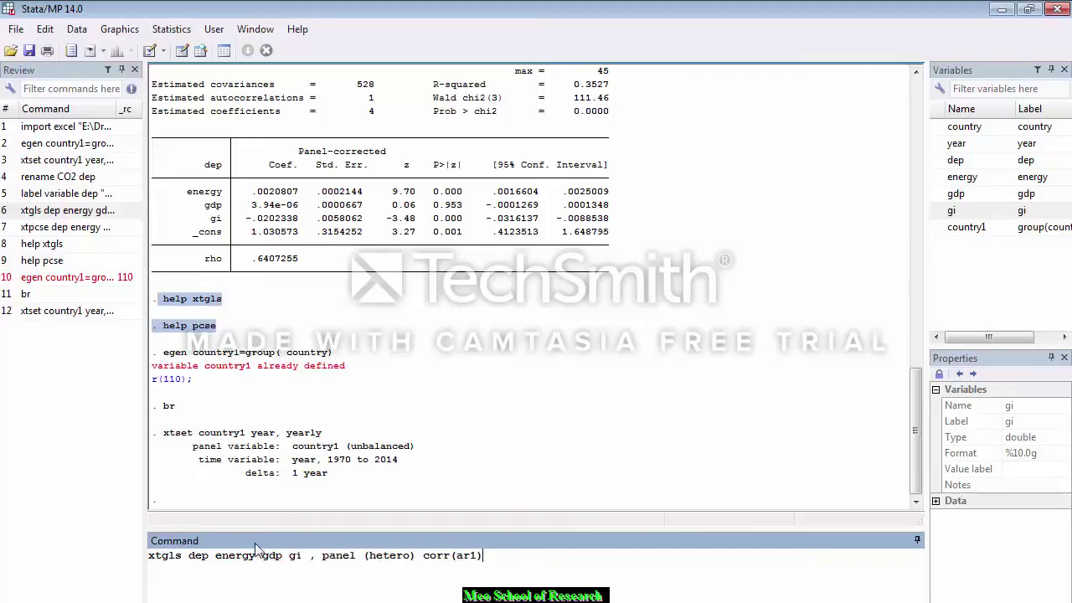
- Check the command name and variables, and run the FGLS regression xtgls dep energy gdp gi , panel (hetero) corr(ar1)
{"action": "double_click", "coordinate": [181, 556]}
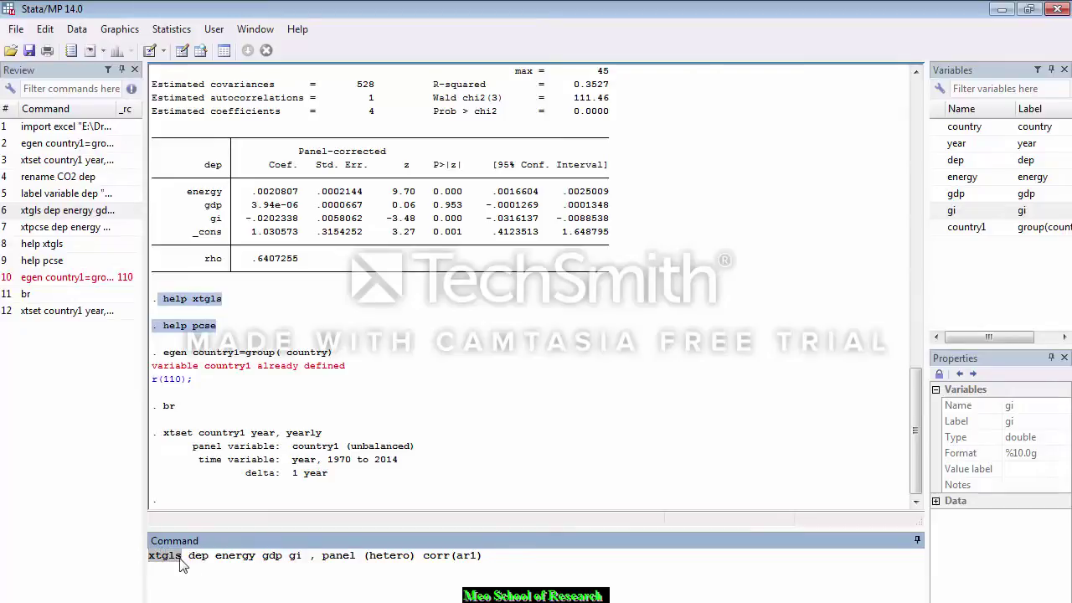
{"action": "left_click_drag", "start_coordinate": [188, 555], "coordinate": [209, 556]}
{"action": "left_click", "coordinate": [216, 556]}
{"action": "key", "text": "shift+End"}
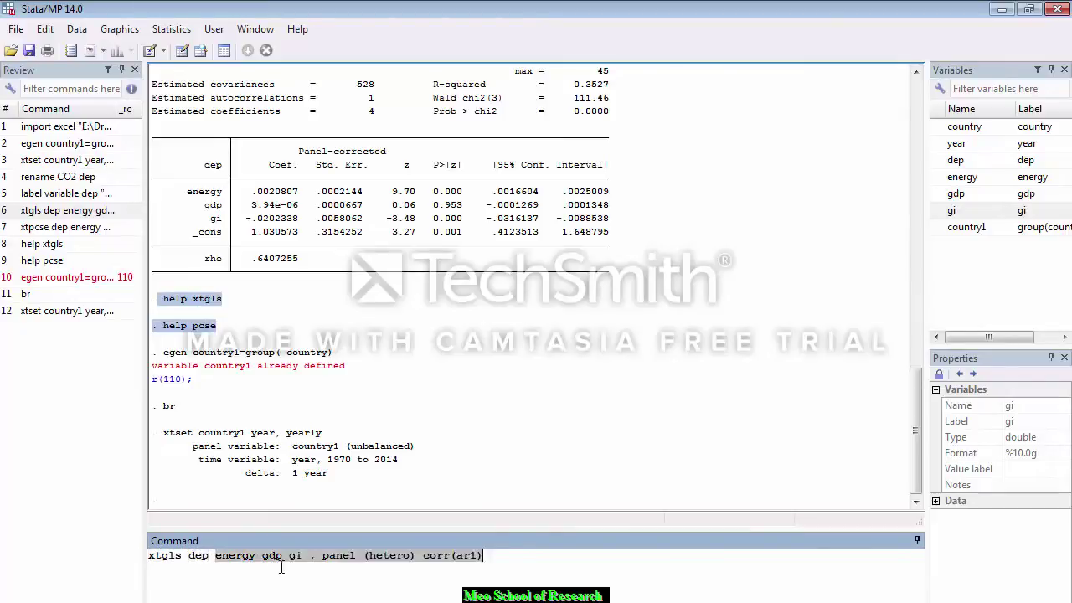
{"action": "left_click", "coordinate": [490, 567]}
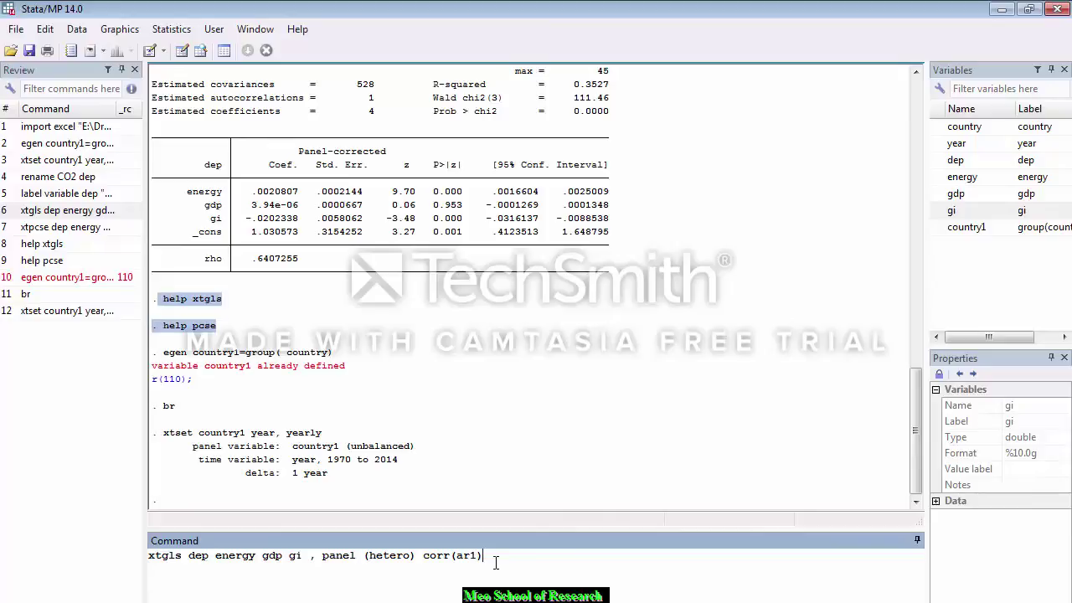
{"action": "key", "text": "Return"}
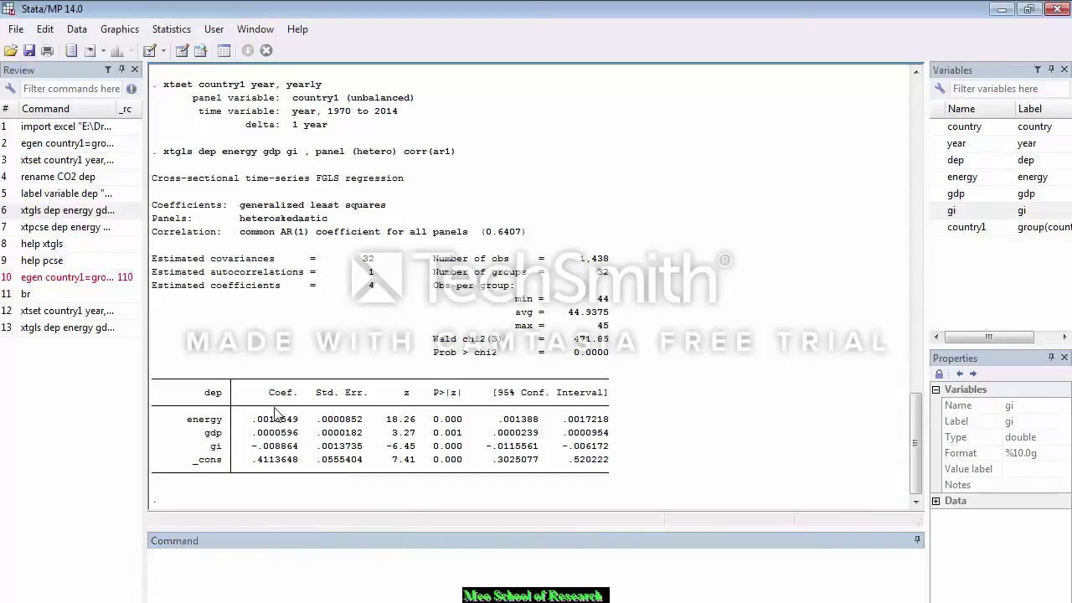
- Examine the coefficient, standard error and P>|z| columns of the FGLS regression output
{"action": "left_click_drag", "start_coordinate": [270, 403], "coordinate": [286, 477]}
{"action": "left_click_drag", "start_coordinate": [356, 401], "coordinate": [363, 459]}
{"action": "left_click", "coordinate": [364, 459]}
{"action": "left_click_drag", "start_coordinate": [452, 404], "coordinate": [459, 461]}
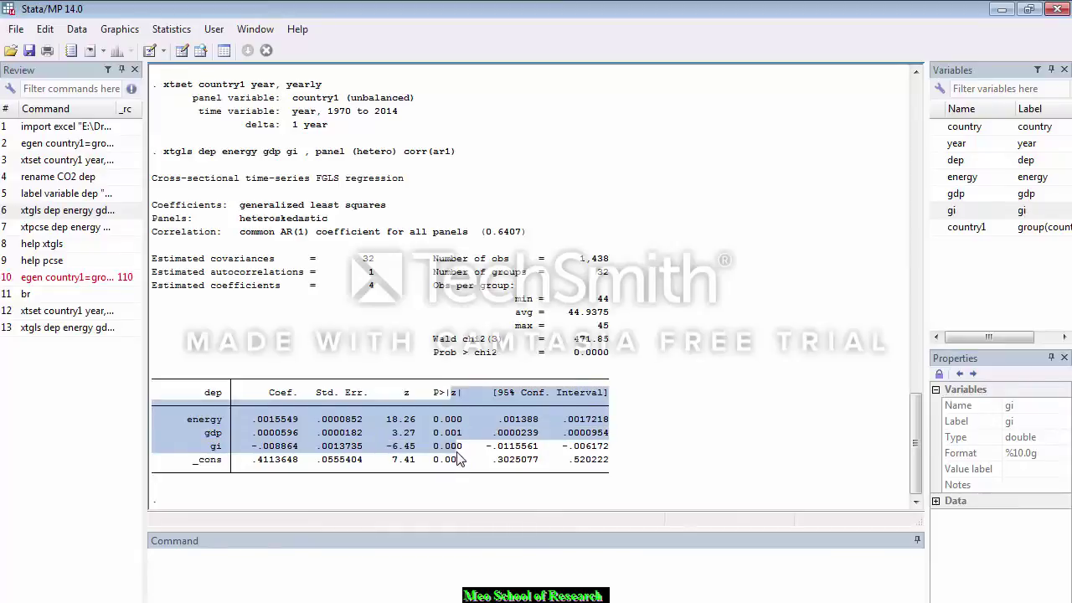
{"action": "left_click", "coordinate": [460, 459]}
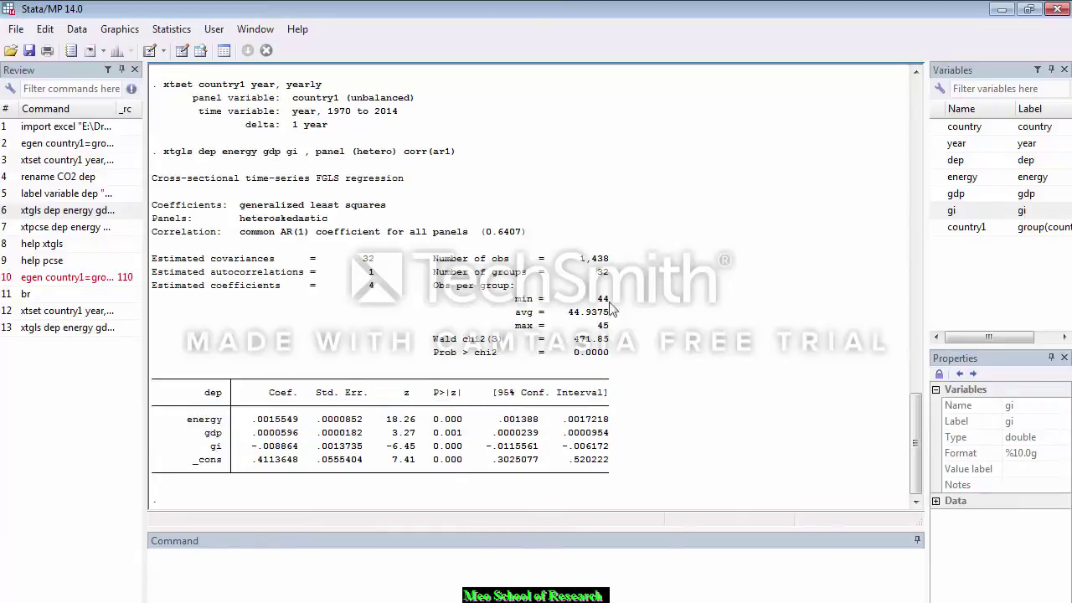
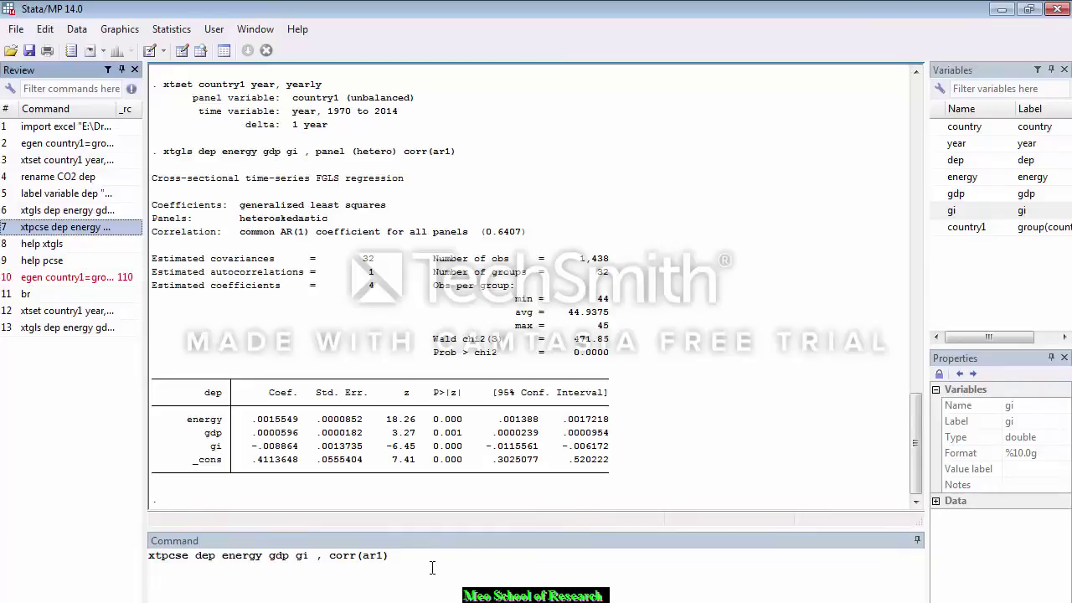
- Recall the earlier PCSE command xtpcse dep energy gdp gi , corr(ar1) and highlight the whole line for review
{"action": "left_click", "coordinate": [432, 567]}
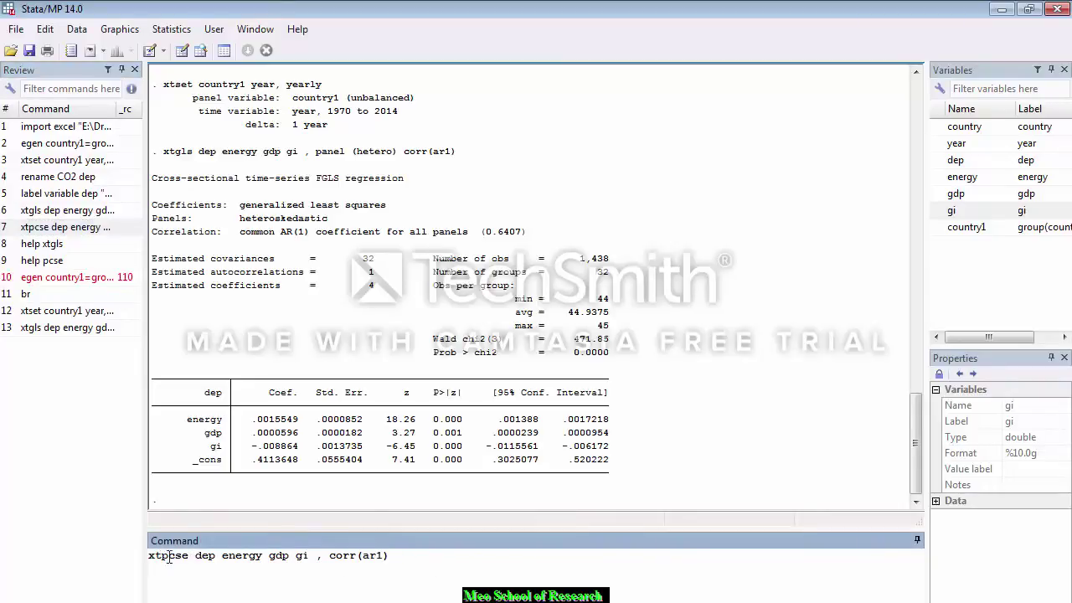
{"action": "left_click_drag", "start_coordinate": [150, 556], "coordinate": [387, 568]}
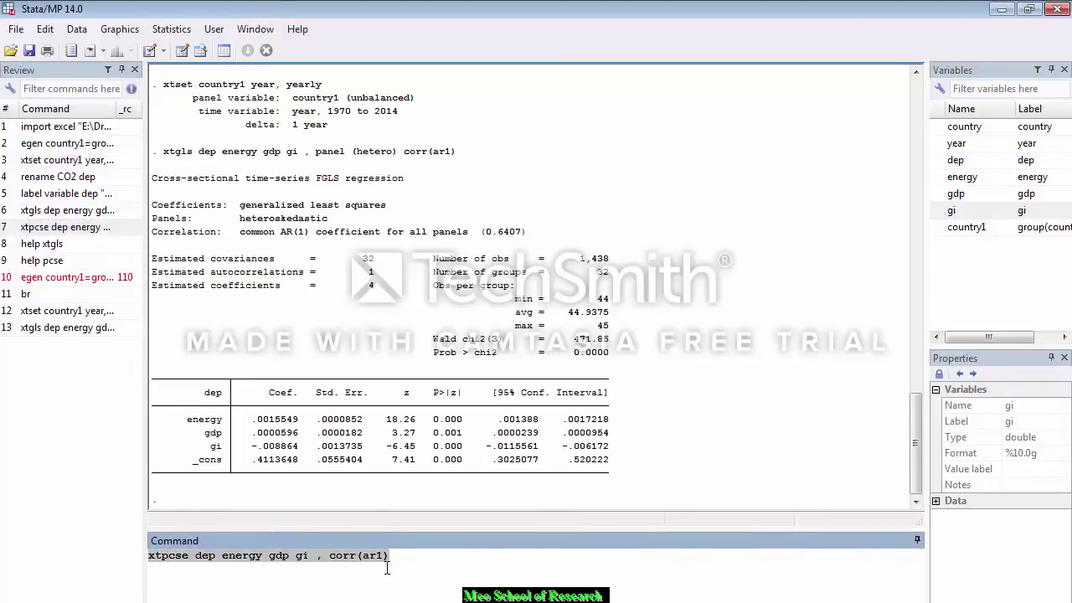
- Switch to my intret.pdf in Adobe Reader and review footnote 2 on PCSE adoption on page 3 and the article's title page
{"action": "mouse_move", "coordinate": [282, 602]}
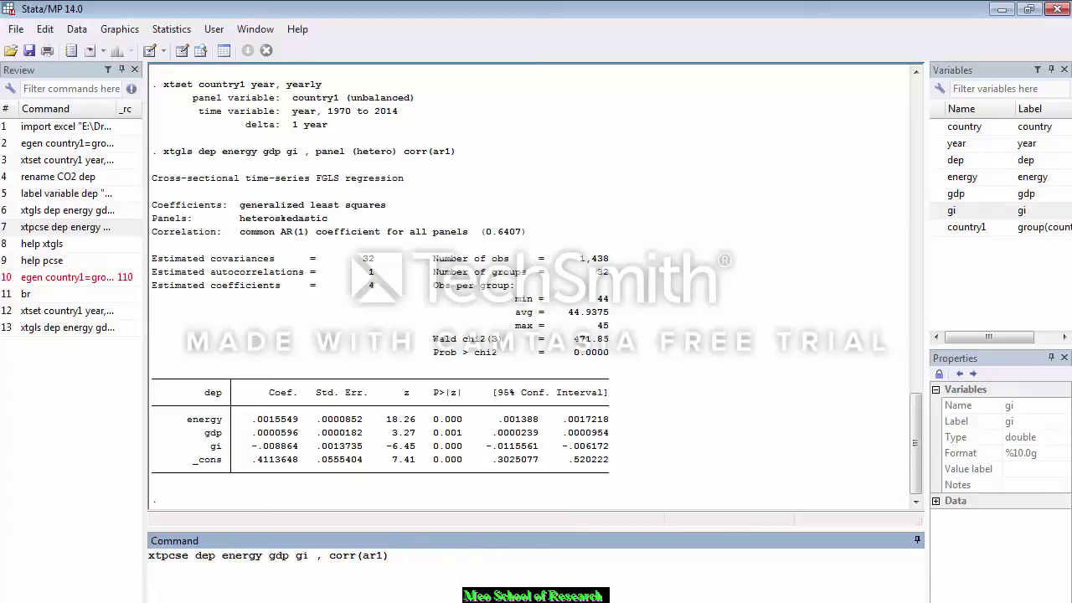
{"action": "mouse_move", "coordinate": [334, 602]}
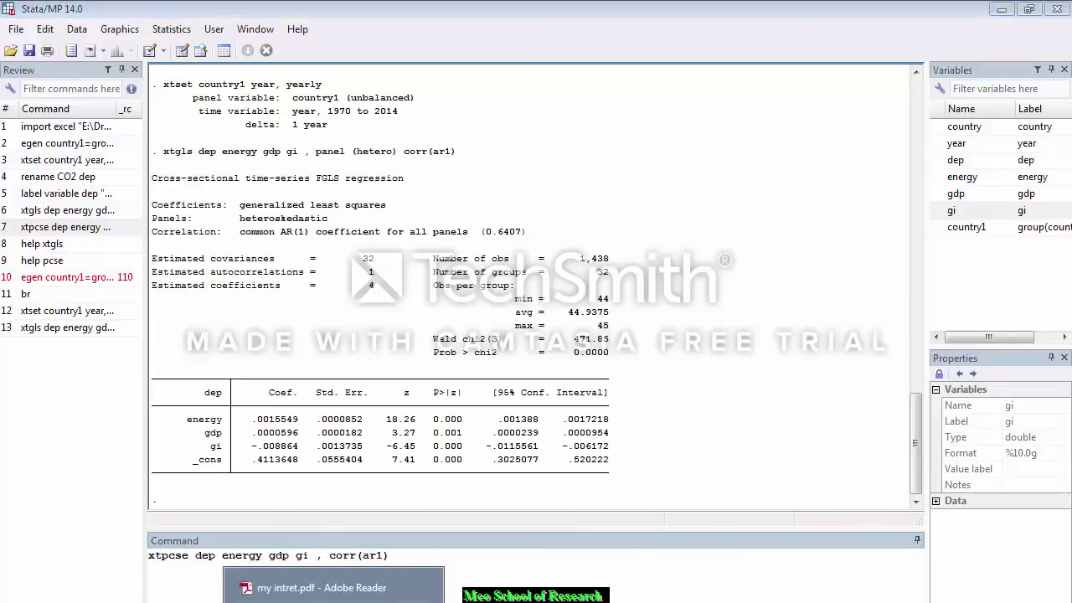
{"action": "left_click", "coordinate": [309, 588]}
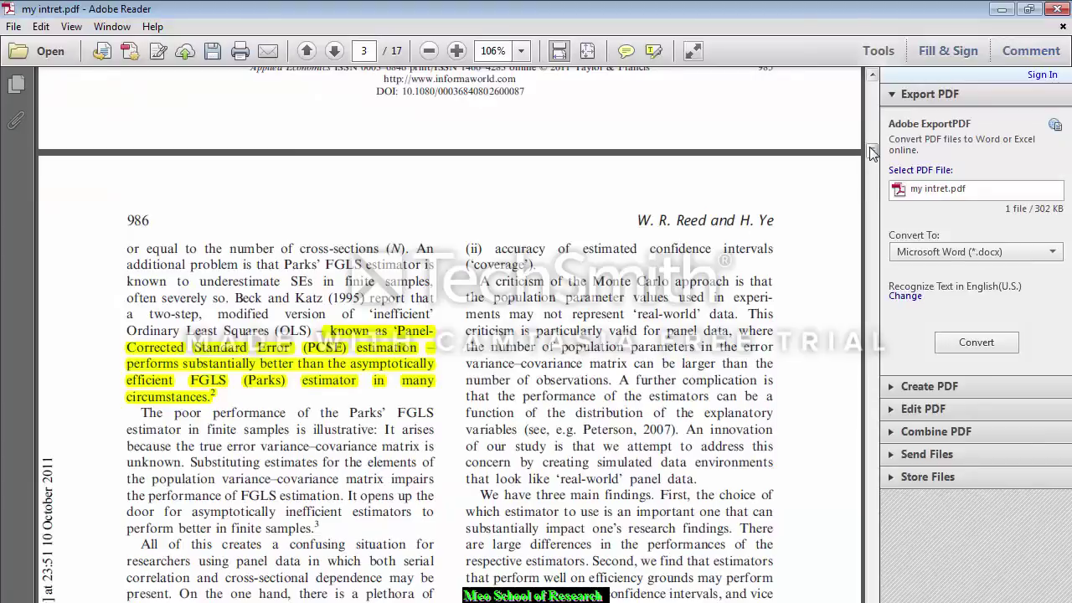
{"action": "left_click_drag", "start_coordinate": [871, 152], "coordinate": [874, 174]}
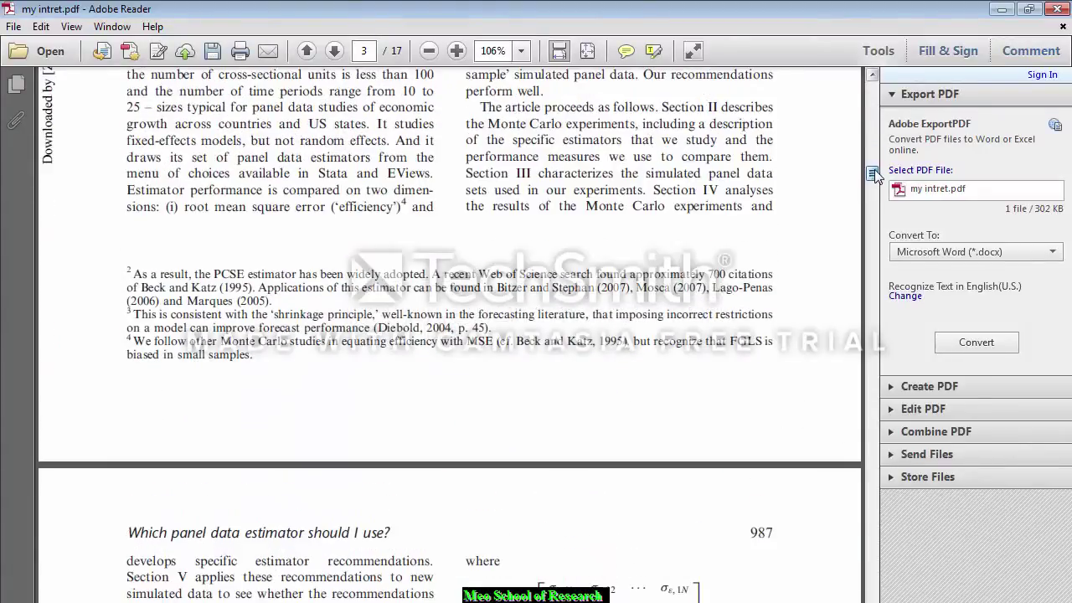
{"action": "left_click_drag", "start_coordinate": [292, 312], "coordinate": [89, 271]}
{"action": "left_click", "coordinate": [312, 284]}
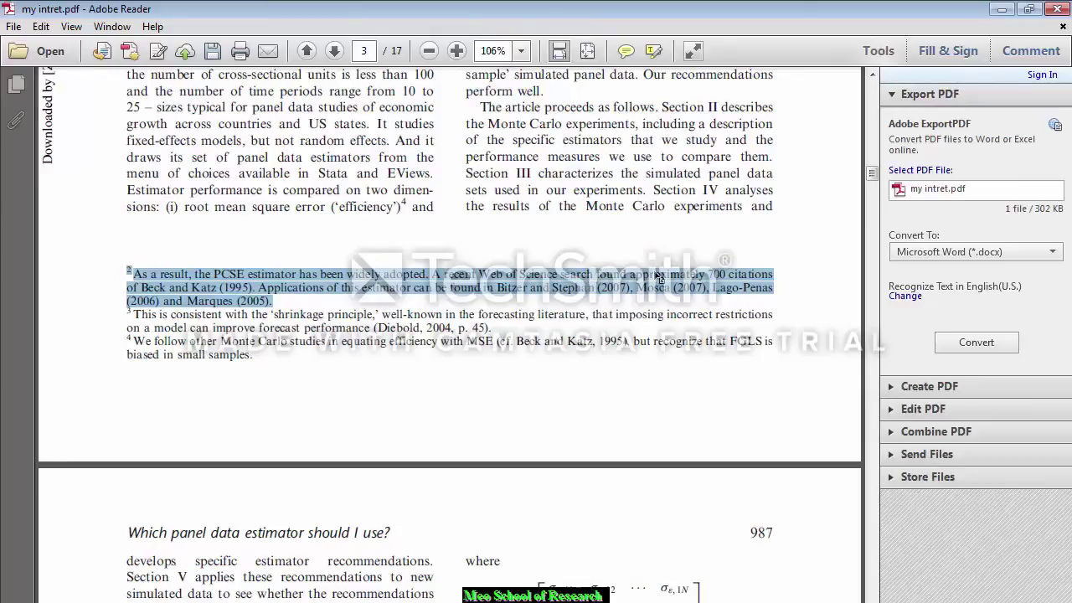
{"action": "left_click_drag", "start_coordinate": [872, 172], "coordinate": [871, 94]}
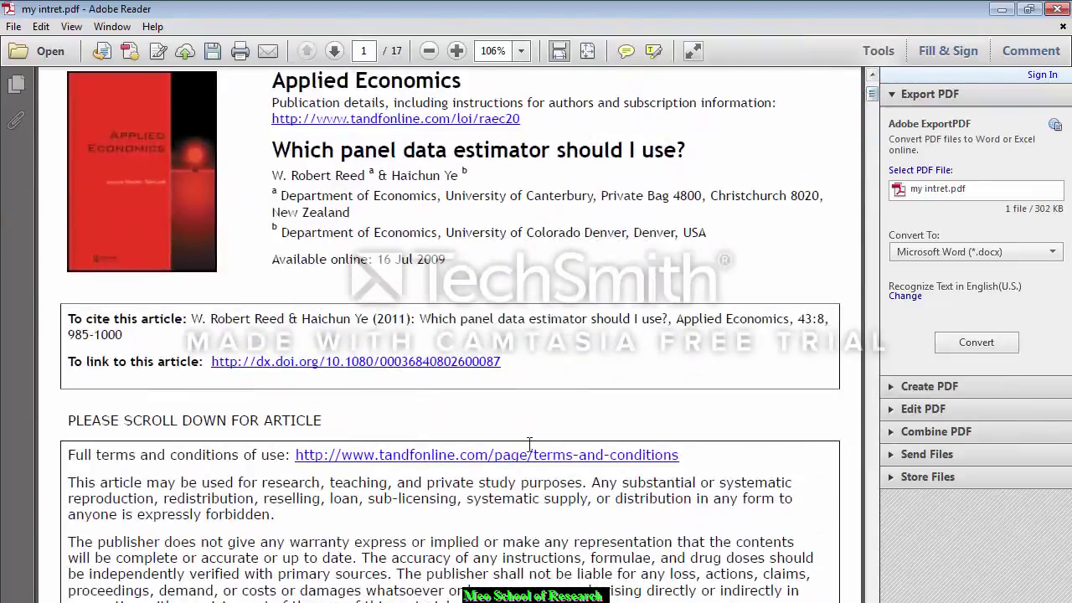
- Switch back to Stata and examine the dependent variable, regressors and corr(ar1) option of the pending xtpcse command
{"action": "key", "text": "alt+Tab"}
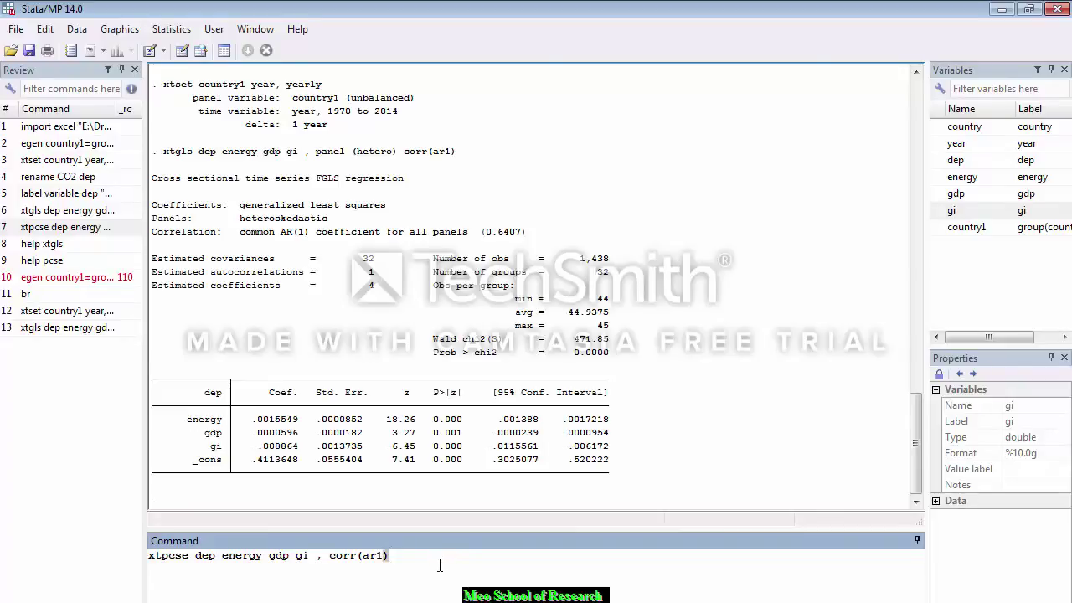
{"action": "triple_click", "coordinate": [148, 555]}
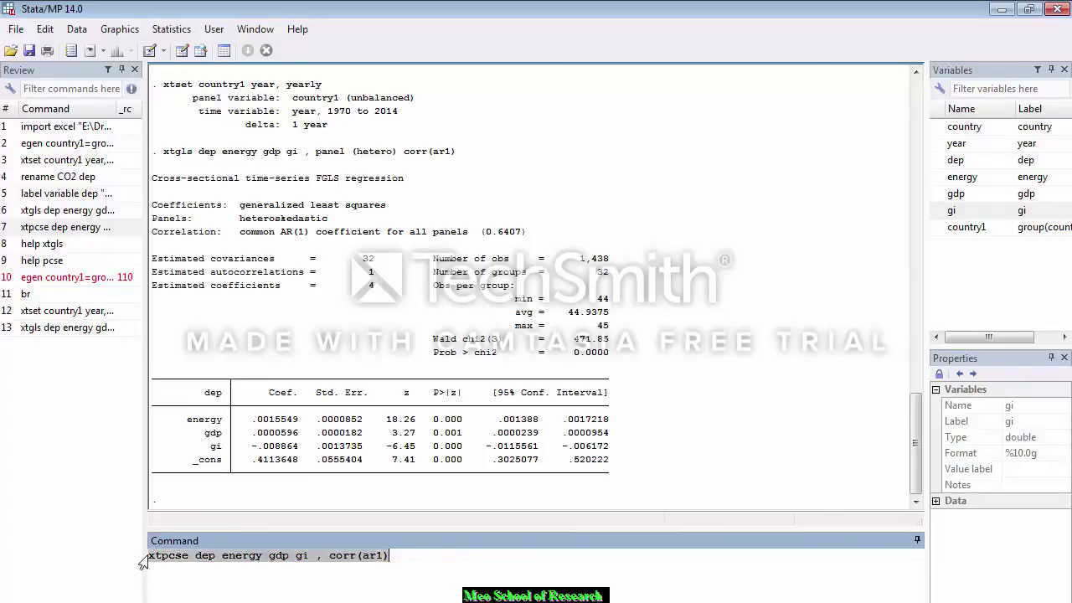
{"action": "left_click", "coordinate": [184, 557]}
{"action": "double_click", "coordinate": [205, 555]}
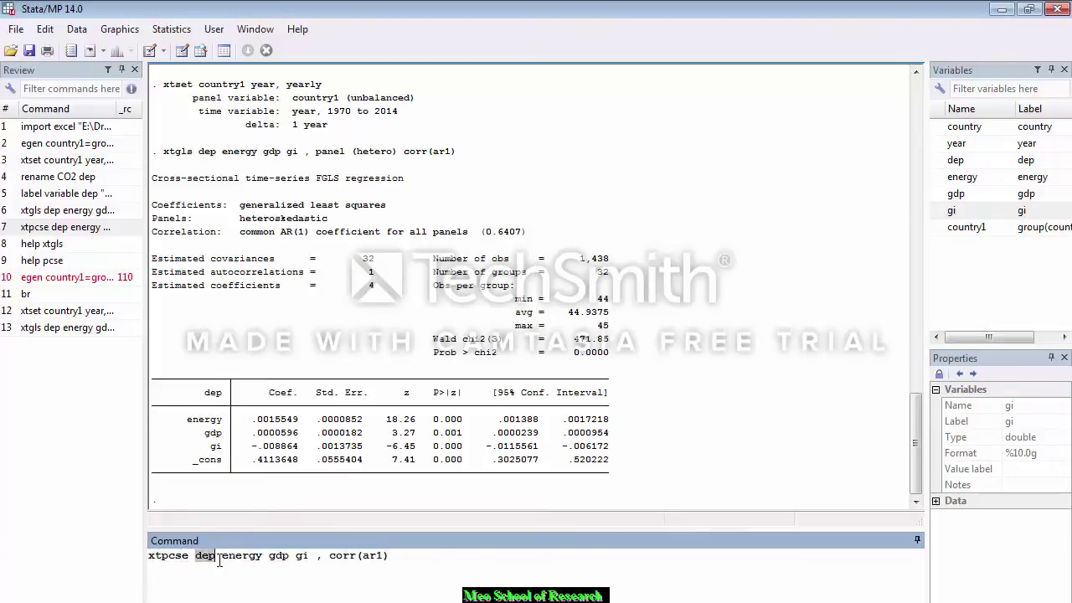
{"action": "left_click_drag", "start_coordinate": [222, 557], "coordinate": [392, 558]}
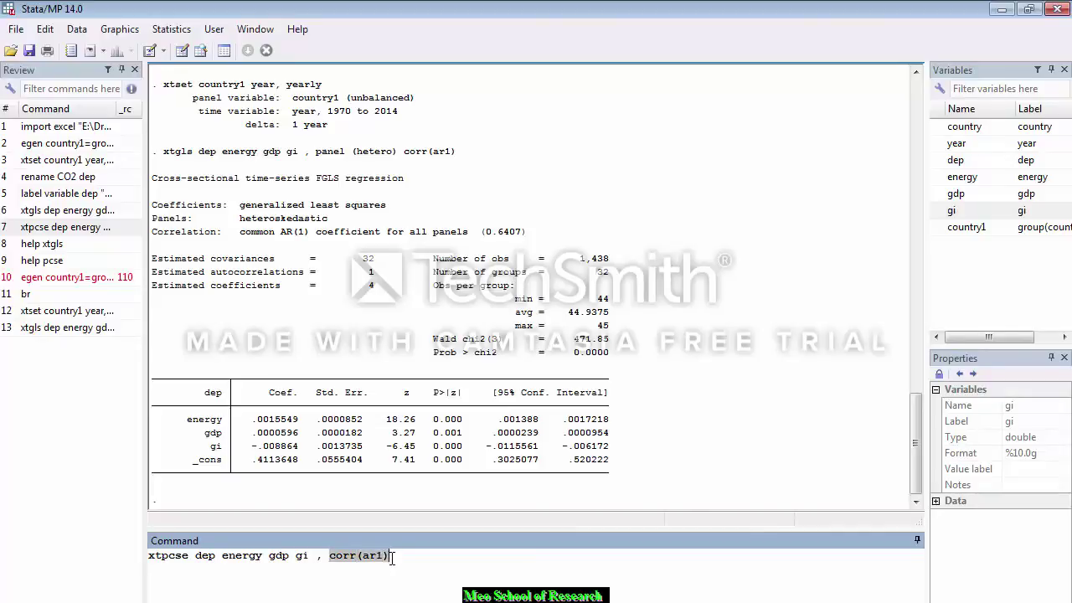
{"action": "left_click", "coordinate": [392, 558]}
{"action": "triple_click", "coordinate": [392, 558]}
{"action": "left_click", "coordinate": [392, 558]}
{"action": "triple_click", "coordinate": [392, 558]}
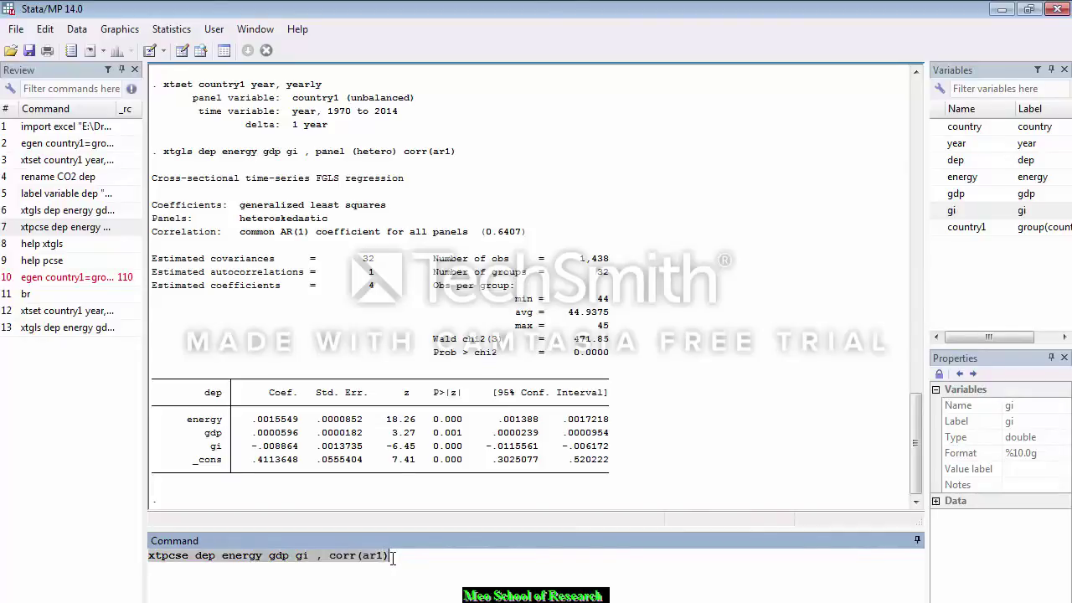
{"action": "left_click", "coordinate": [392, 557]}
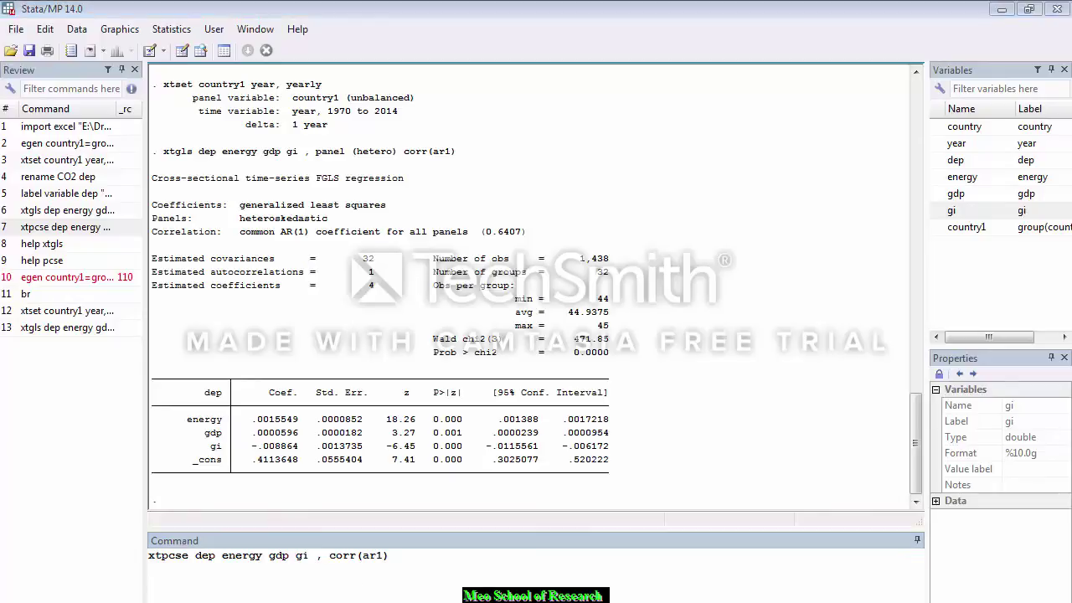
- Switch to the TIME SEREIS ANALYSIS USING STATA document in Word and find section 5 on the PCSE command
{"action": "key", "text": "alt+Tab"}
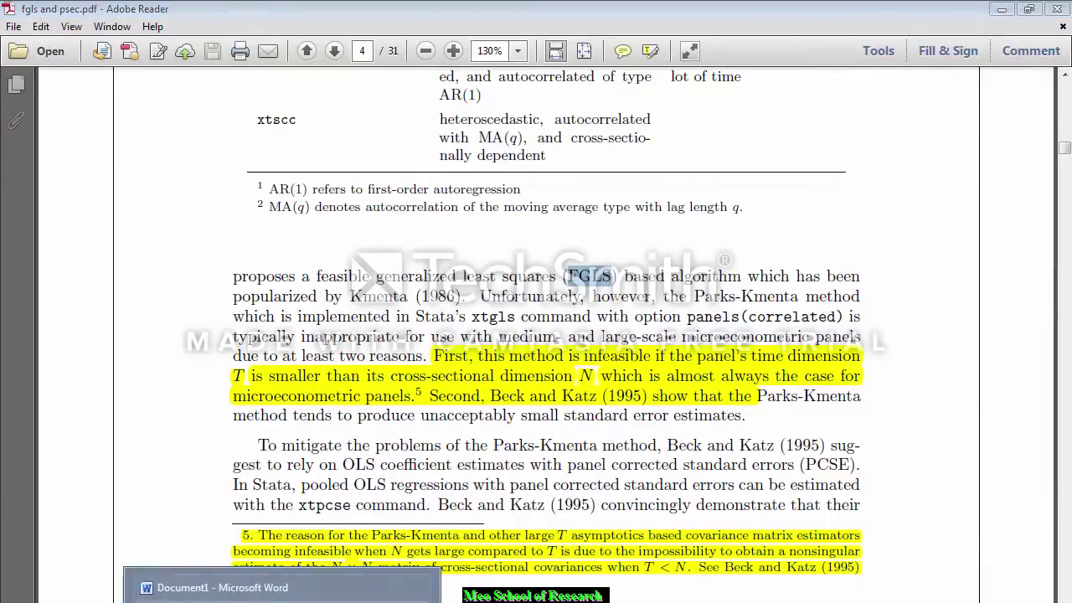
{"action": "key", "text": "alt+Tab"}
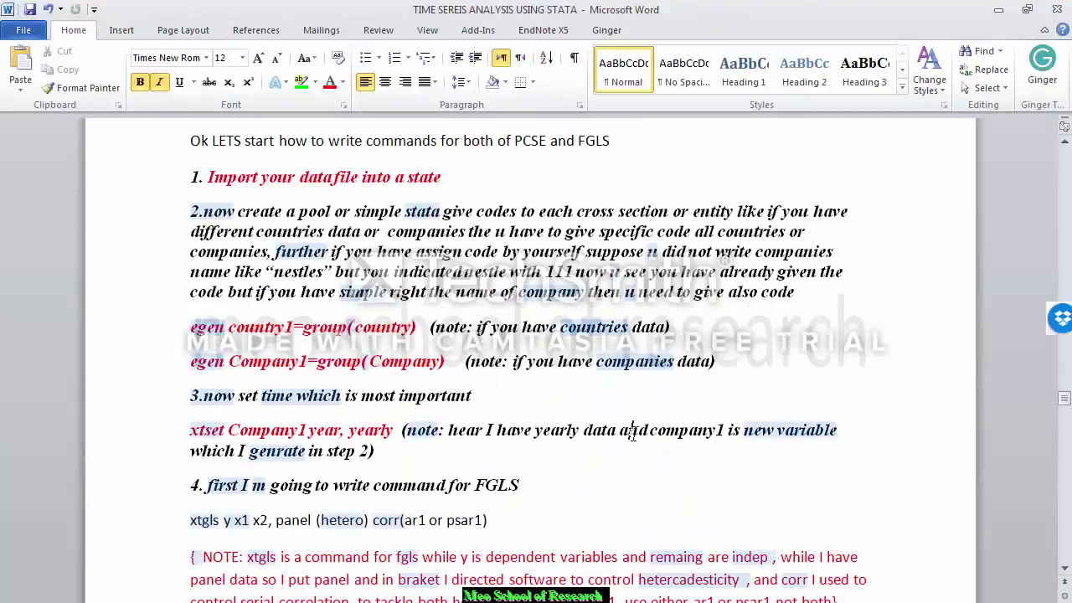
{"action": "key", "text": "Page_Down"}
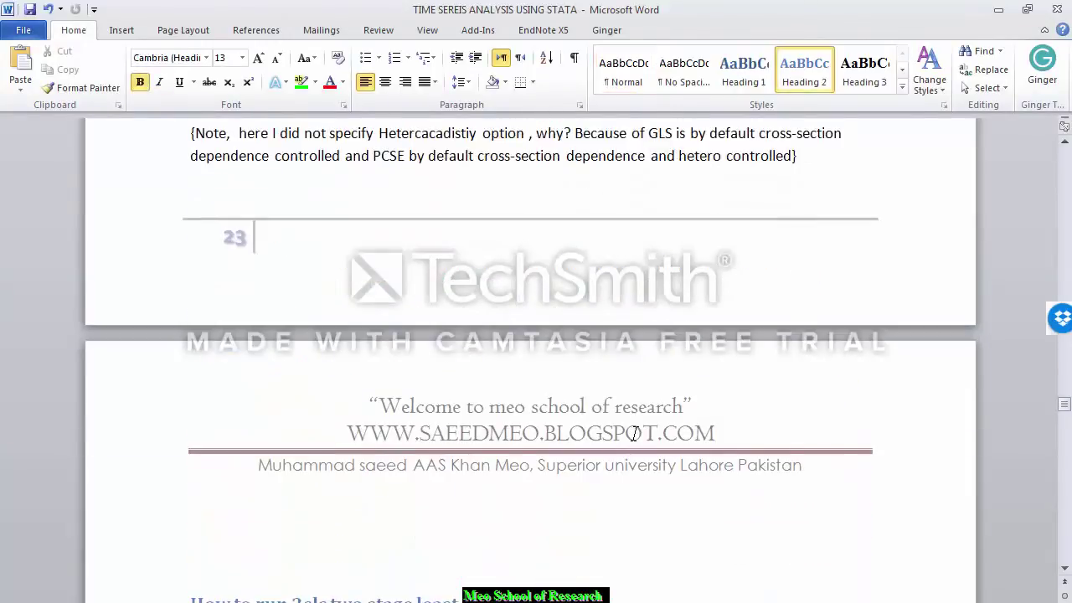
{"action": "key", "text": "Up"}
{"action": "key", "text": "Page_Up"}
{"action": "key", "text": "Down"}
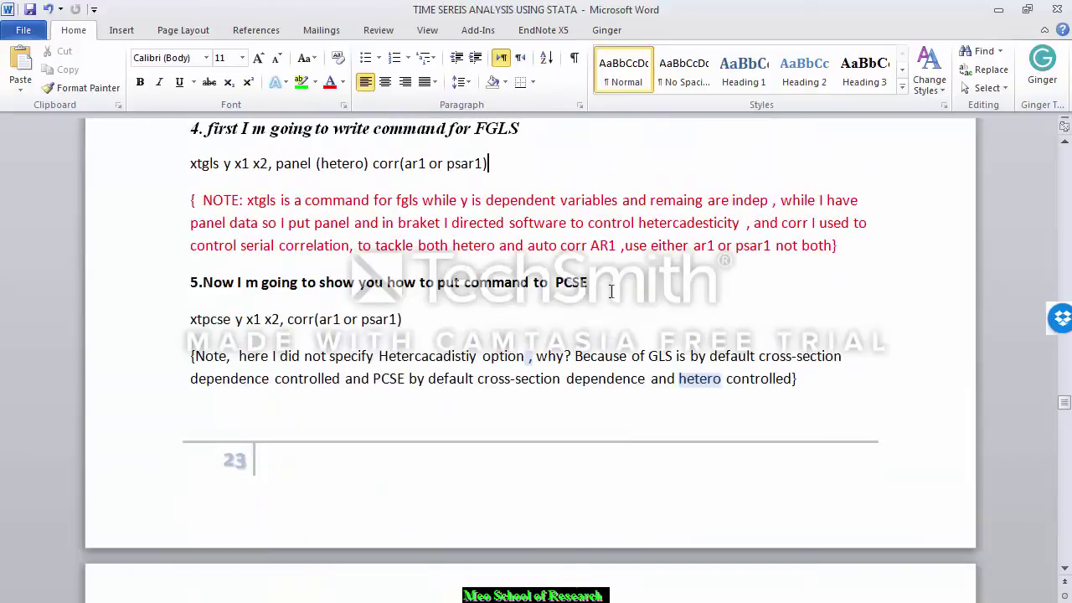
- Examine the syntax xtpcse y x1 x2, corr(ar1 or psar1) and the note below it on the omitted heteroscedasticity option
{"action": "left_click", "coordinate": [189, 319]}
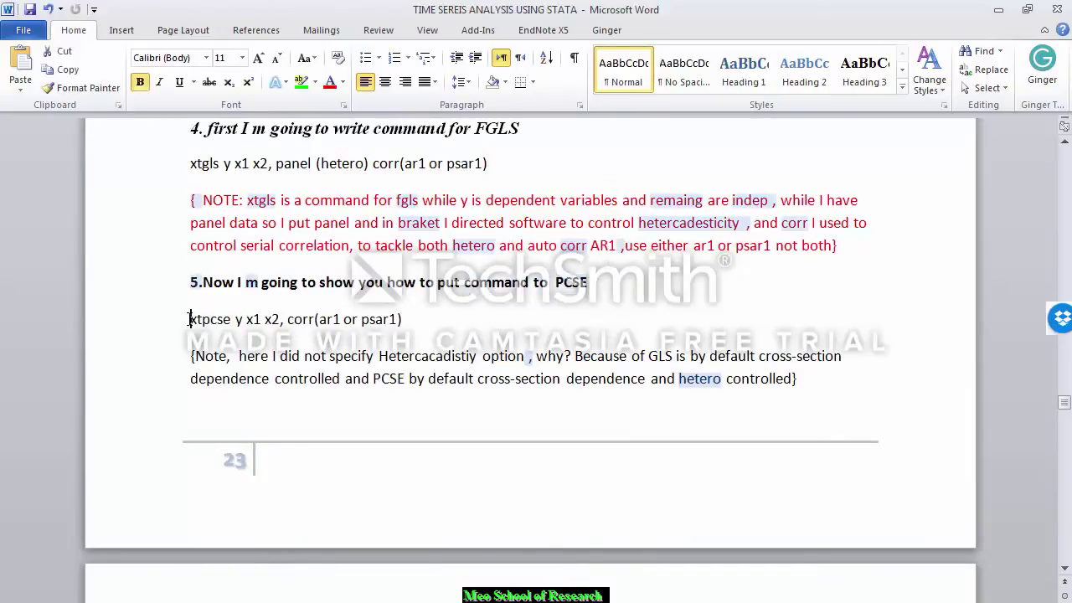
{"action": "left_click_drag", "start_coordinate": [189, 319], "coordinate": [231, 325]}
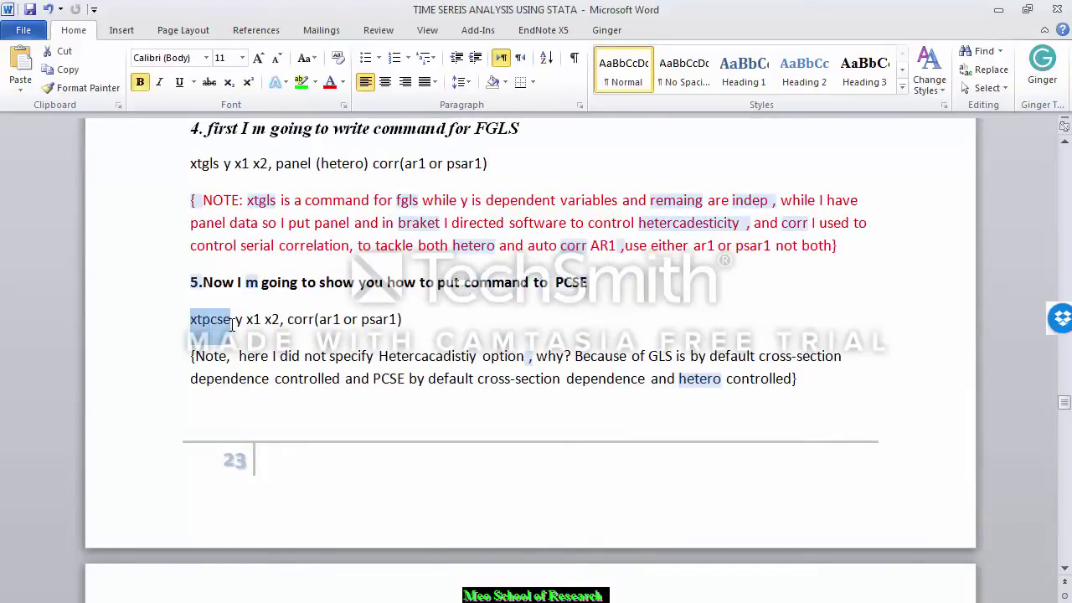
{"action": "left_click", "coordinate": [243, 319]}
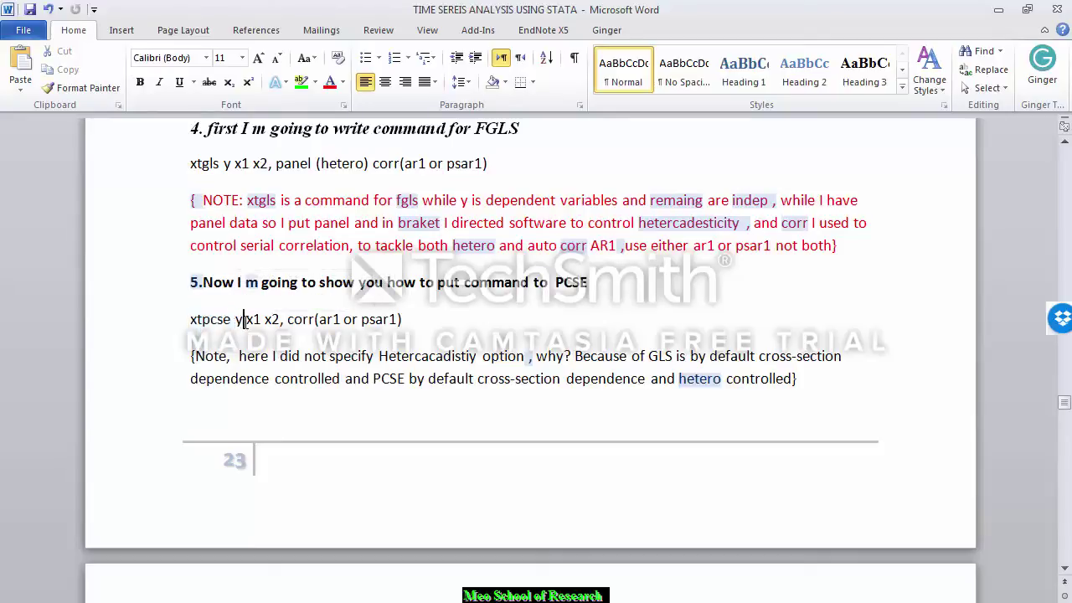
{"action": "left_click_drag", "start_coordinate": [244, 319], "coordinate": [333, 319]}
{"action": "left_click", "coordinate": [287, 321]}
{"action": "left_click", "coordinate": [402, 321]}
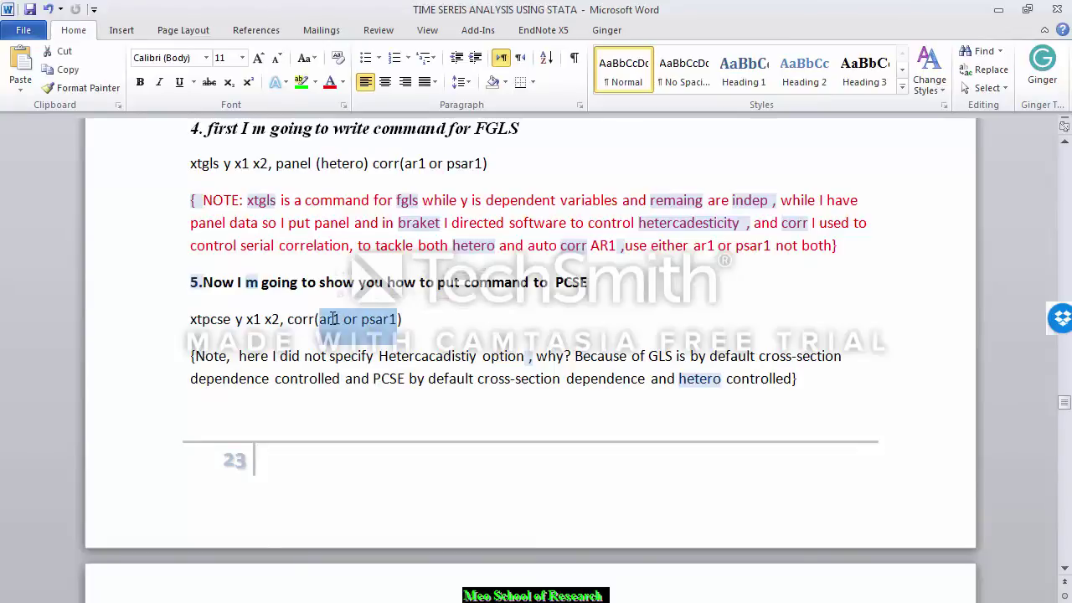
{"action": "left_click", "coordinate": [333, 319]}
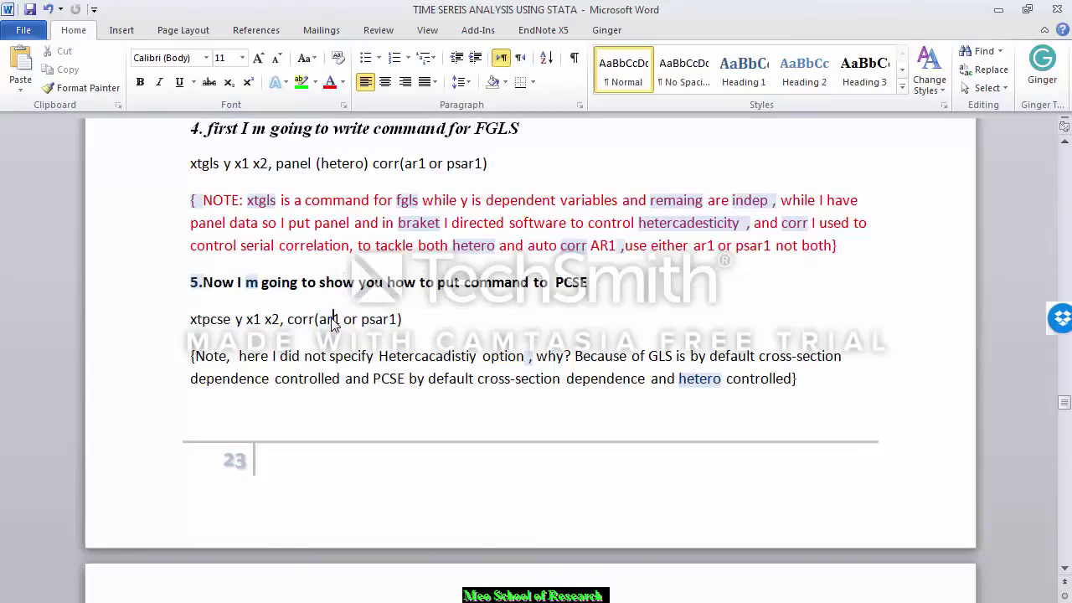
{"action": "left_click", "coordinate": [496, 408]}
{"action": "left_click_drag", "start_coordinate": [190, 352], "coordinate": [823, 376]}
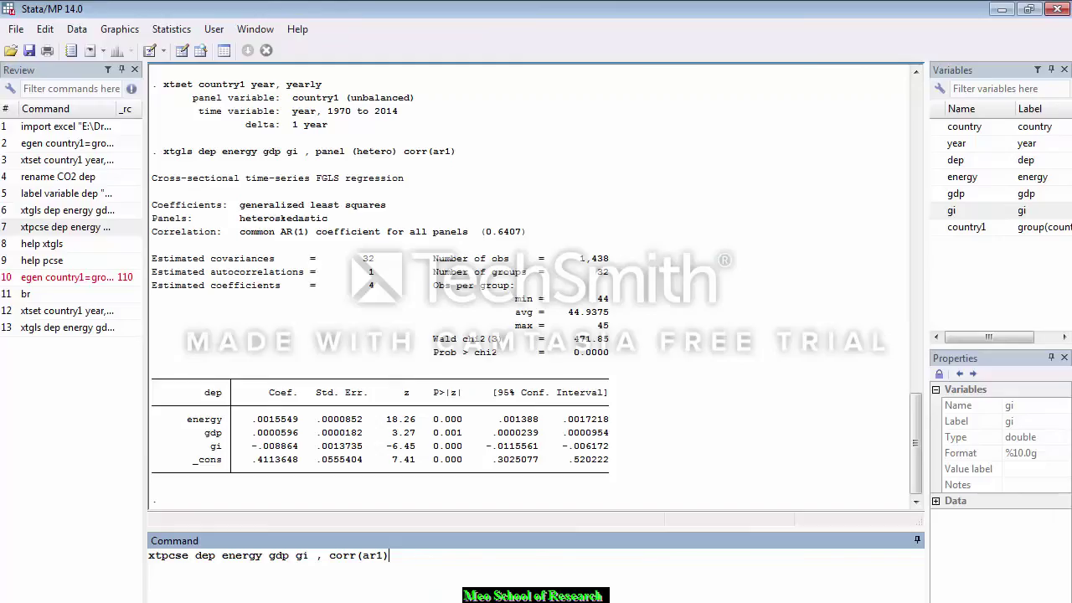
- Return to Stata and run the PCSE regression xtpcse dep energy gdp gi , corr(ar1)
{"action": "left_click", "coordinate": [436, 570]}
{"action": "key", "text": "Return"}
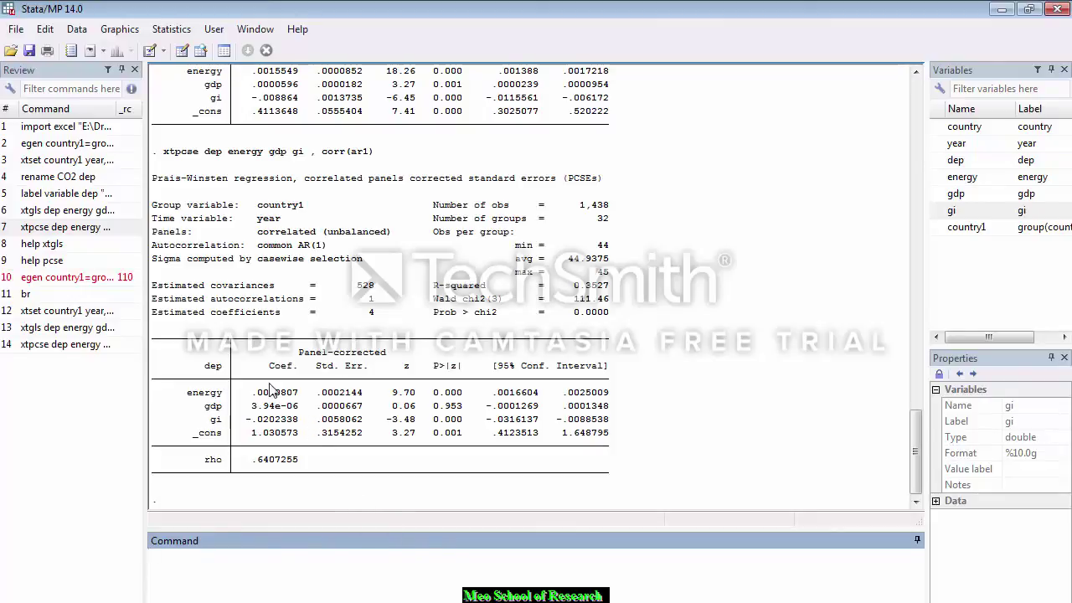
- Examine the coefficient, panel-corrected standard error and P>|z| columns of the PCSE regression output
{"action": "left_click_drag", "start_coordinate": [270, 391], "coordinate": [289, 457]}
{"action": "left_click", "coordinate": [295, 456]}
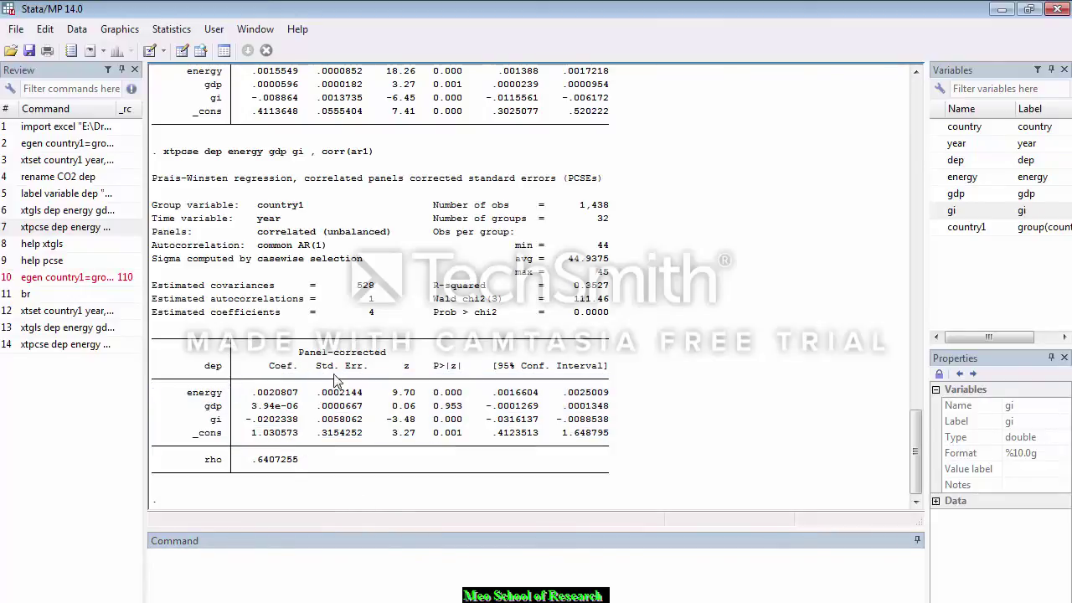
{"action": "left_click_drag", "start_coordinate": [334, 379], "coordinate": [358, 456]}
{"action": "left_click", "coordinate": [446, 370]}
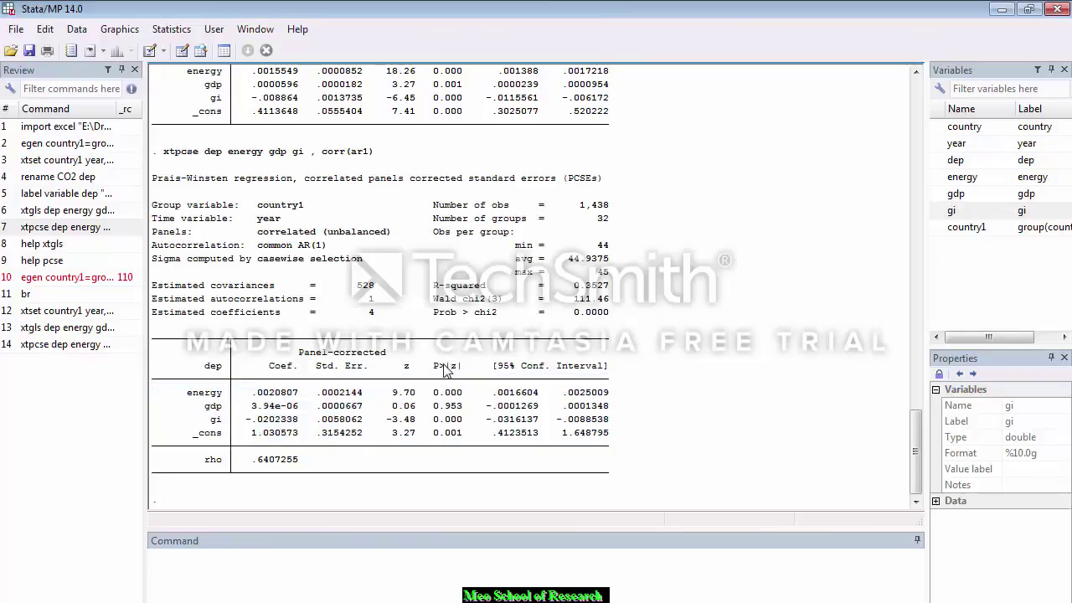